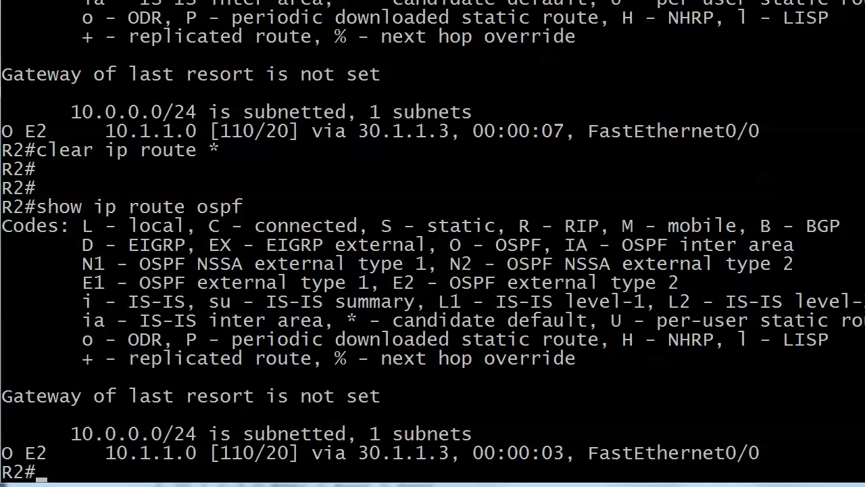
Rerun show ip route ospf, confirming 10.1.1.0 is still at distance 110 via 30.1.1.3
{"action": "scroll", "coordinate": [433, 244], "scroll_direction": "up", "scroll_amount": 3}
{"action": "scroll", "coordinate": [432, 244], "scroll_direction": "up", "scroll_amount": 2}
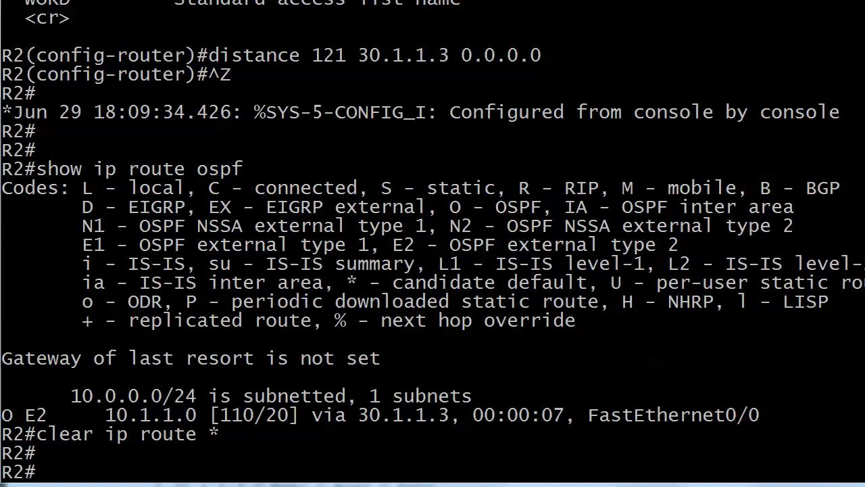
{"action": "scroll", "coordinate": [432, 243], "scroll_direction": "up", "scroll_amount": 1}
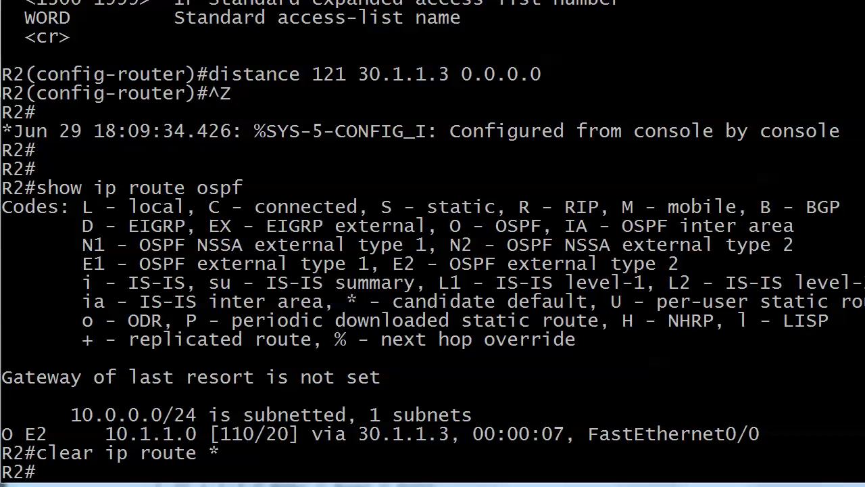
{"action": "key", "text": "Return"}
{"action": "key", "text": "Up"}
{"action": "key", "text": "Up"}
{"action": "key", "text": "Return"}
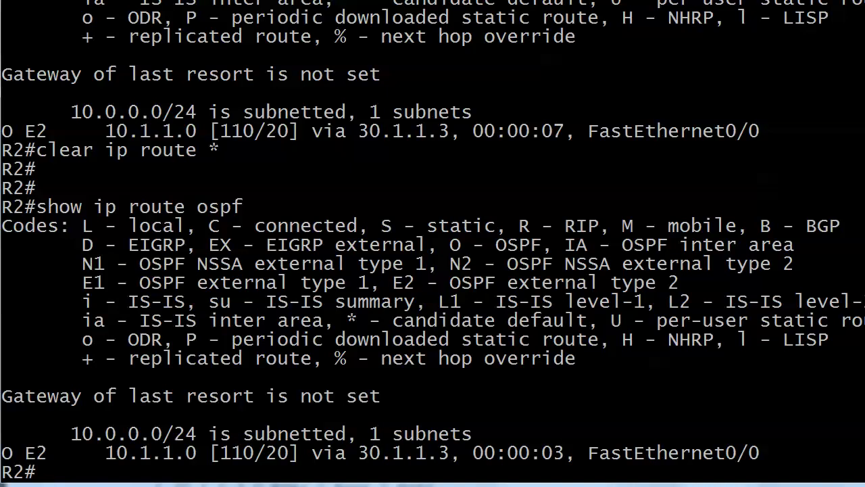
{"action": "key", "text": "Up"}
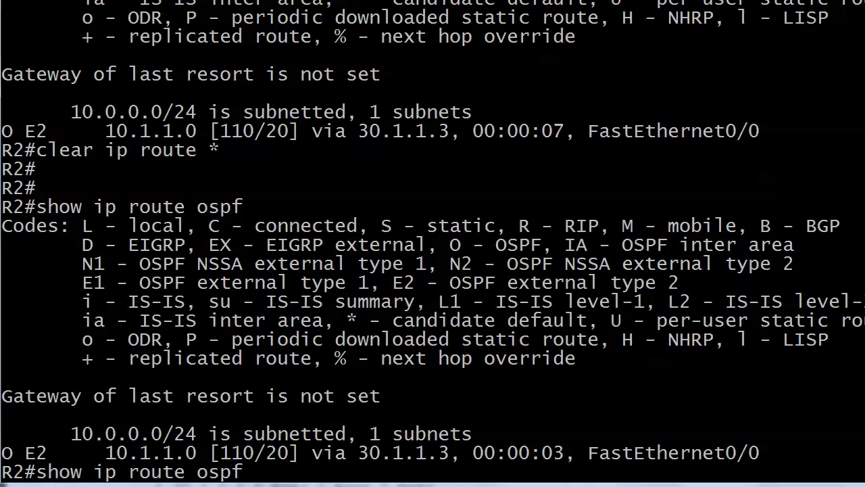
{"action": "key", "text": "Return"}
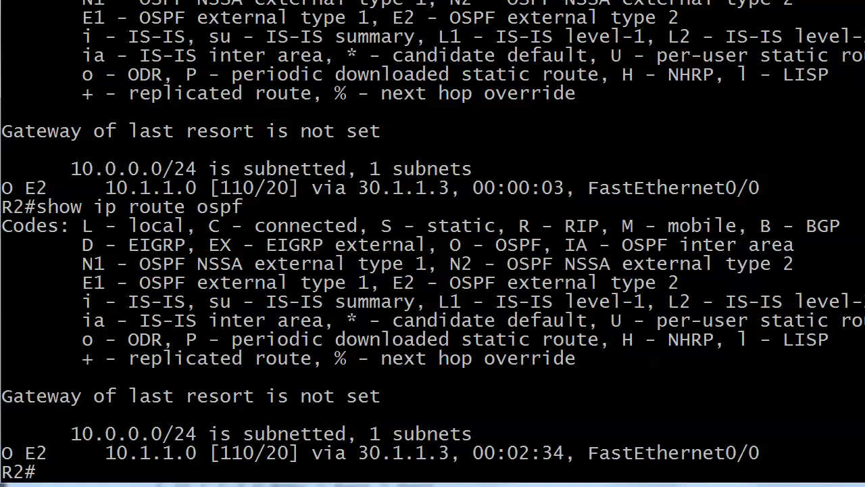
Under router ospf 1, remove 'distance 121 30.1.1.3 0.0.0.0'
{"action": "type", "text": "conf t"}
{"action": "key", "text": "Return"}
{"action": "type", "text": "router ospf 1"}
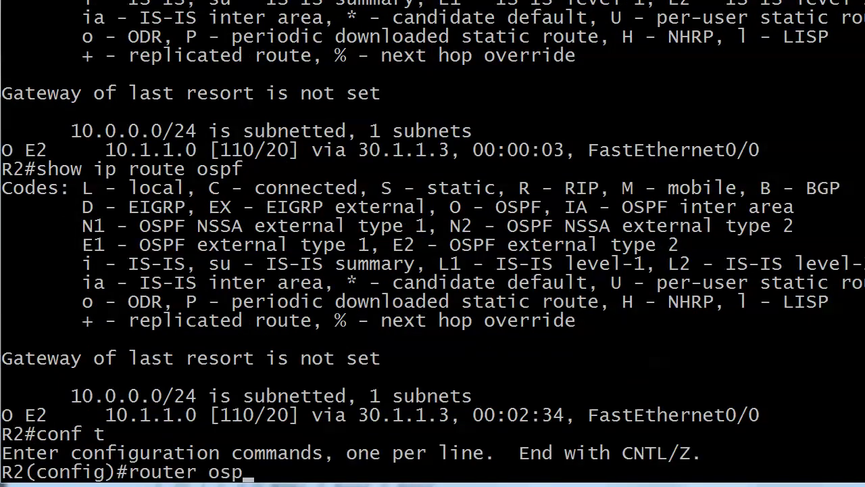
{"action": "key", "text": "Return"}
{"action": "key", "text": "Up"}
{"action": "key", "text": "BackSpace"}
{"action": "key", "text": "BackSpace"}
{"action": "key", "text": "BackSpace"}
{"action": "key", "text": "BackSpace"}
{"action": "key", "text": "BackSpace"}
{"action": "key", "text": "BackSpace"}
{"action": "key", "text": "BackSpace"}
{"action": "key", "text": "BackSpace"}
{"action": "key", "text": "BackSpace"}
{"action": "key", "text": "BackSpace"}
{"action": "key", "text": "BackSpace"}
{"action": "key", "text": "BackSpace"}
{"action": "key", "text": "BackSpace"}
{"action": "type", "text": "distance 121 30.1.1.3 0.0.0.0"}
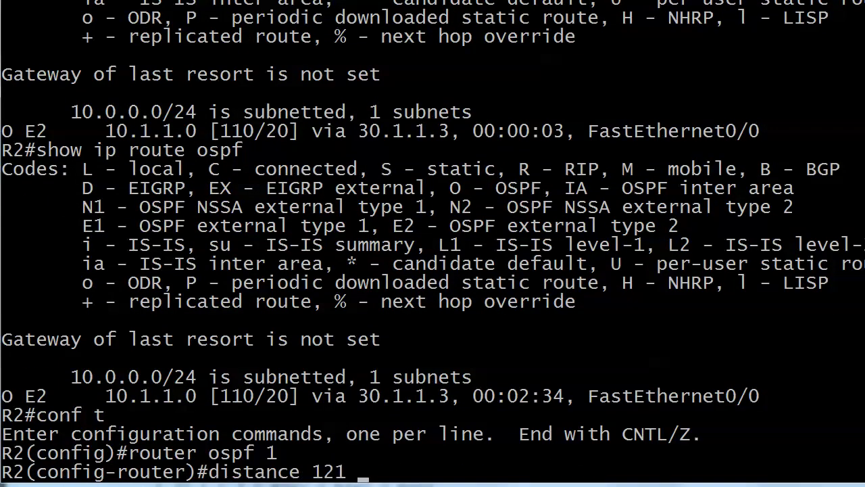
{"action": "key", "text": "Left"}
{"action": "key", "text": "Left"}
{"action": "key", "text": "Left"}
{"action": "key", "text": "Left"}
{"action": "key", "text": "Left"}
{"action": "key", "text": "Left"}
{"action": "key", "text": "Left"}
{"action": "key", "text": "Left"}
{"action": "key", "text": "Left"}
{"action": "key", "text": "Left"}
{"action": "key", "text": "Left"}
{"action": "key", "text": "Left"}
{"action": "key", "text": "Left"}
{"action": "key", "text": "Left"}
{"action": "key", "text": "Left"}
{"action": "key", "text": "Left"}
{"action": "key", "text": "Left"}
{"action": "key", "text": "Left"}
{"action": "key", "text": "Left"}
{"action": "key", "text": "Left"}
{"action": "type", "text": "no"}
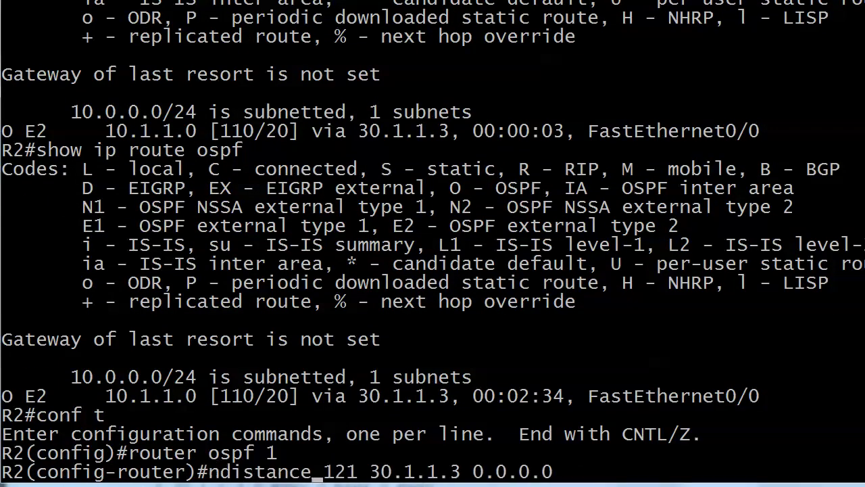
{"action": "key", "text": "Return"}
Try 'no distance 121', which is rejected, then leave configuration mode
{"action": "type", "text": "no disat"}
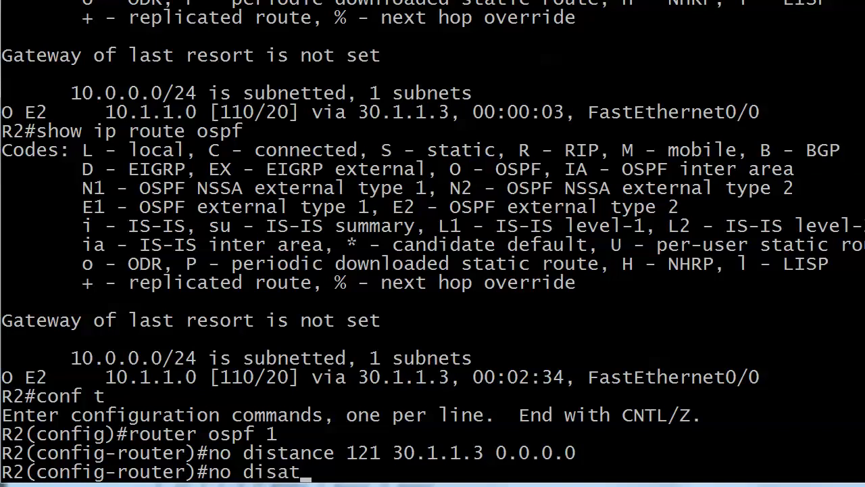
{"action": "key", "text": "BackSpace"}
{"action": "key", "text": "BackSpace"}
{"action": "type", "text": "tance 121"}
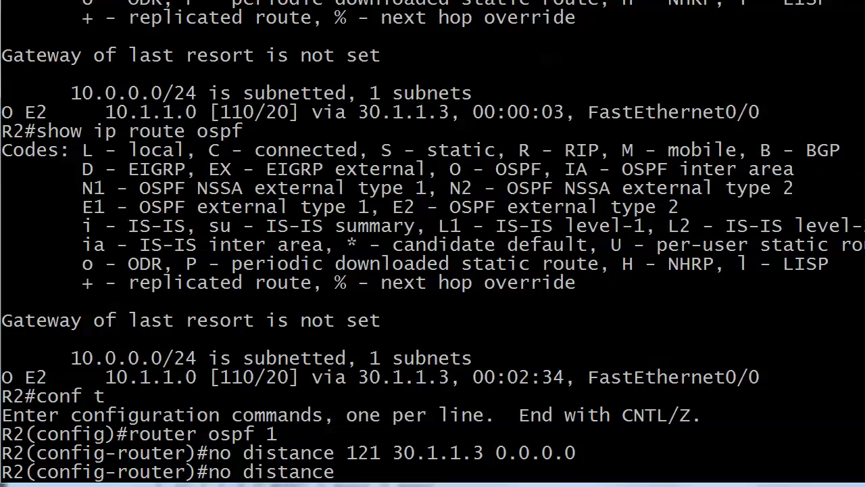
{"action": "key", "text": "Return"}
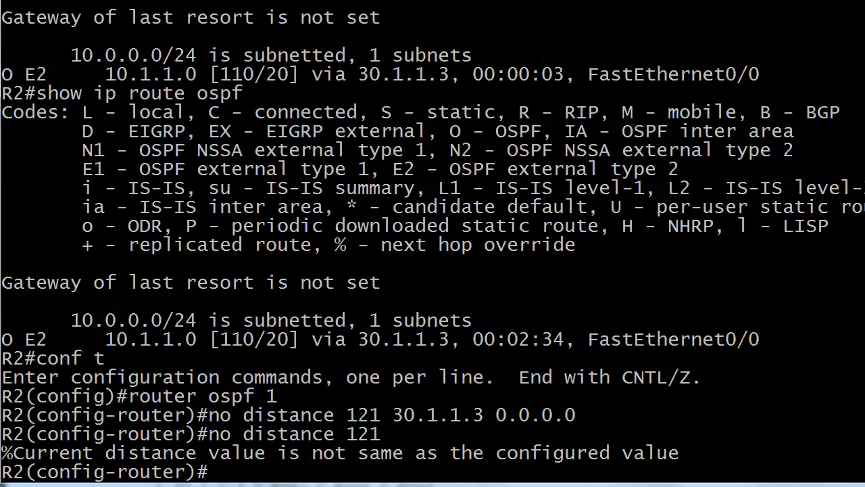
{"action": "key", "text": "ctrl+z"}
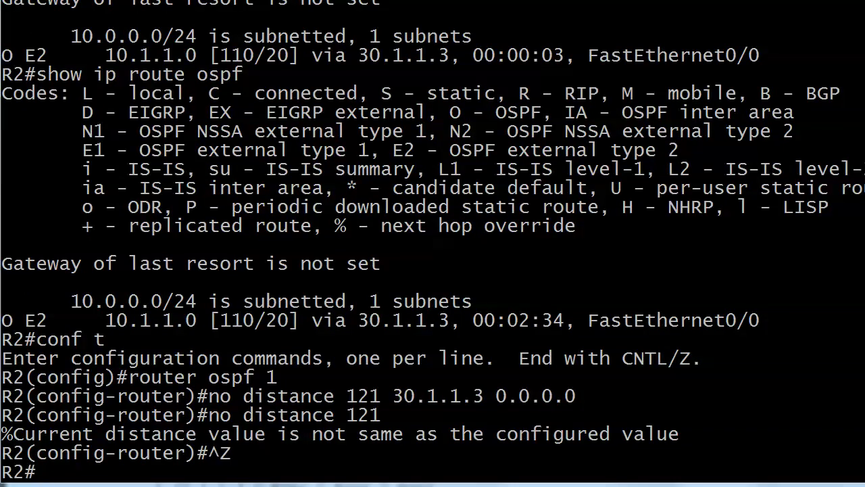
Save R2's running configuration with wr
{"action": "key", "text": "Return"}
{"action": "type", "text": "wr"}
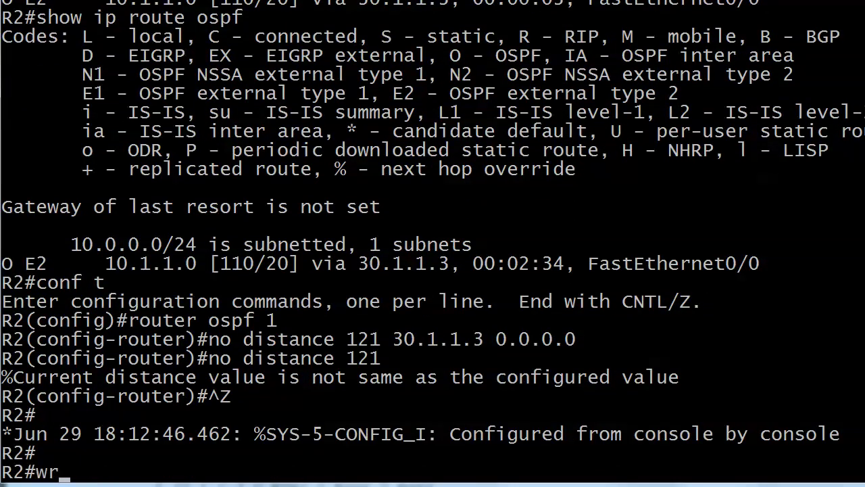
{"action": "key", "text": "Return"}
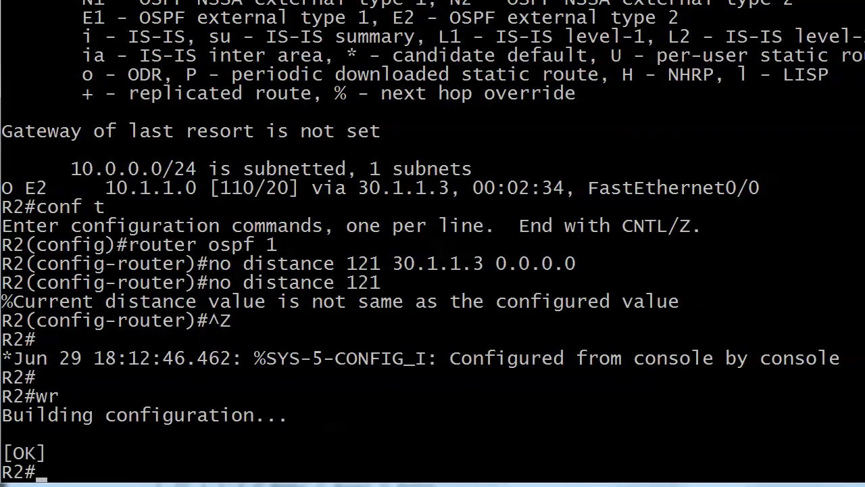
Page through show config to confirm no OSPF distance is saved
{"action": "type", "text": "show config"}
{"action": "key", "text": "Return"}
{"action": "key", "text": "space"}
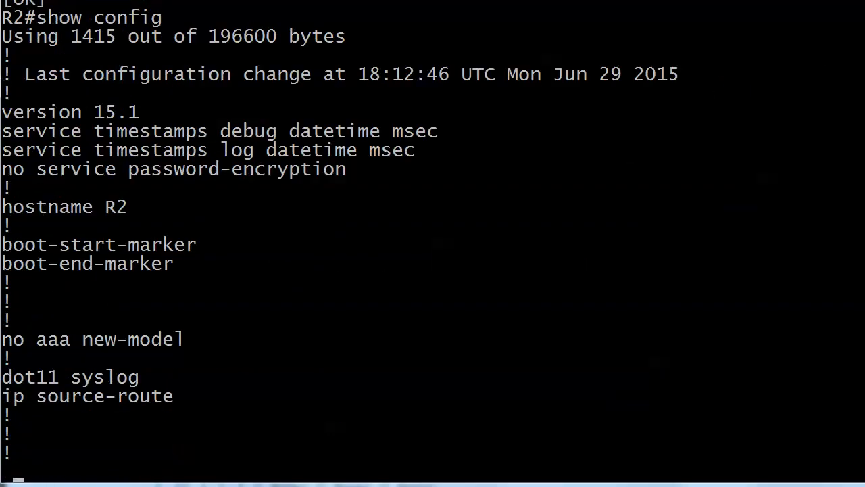
{"action": "key", "text": "space"}
{"action": "key", "text": "space"}
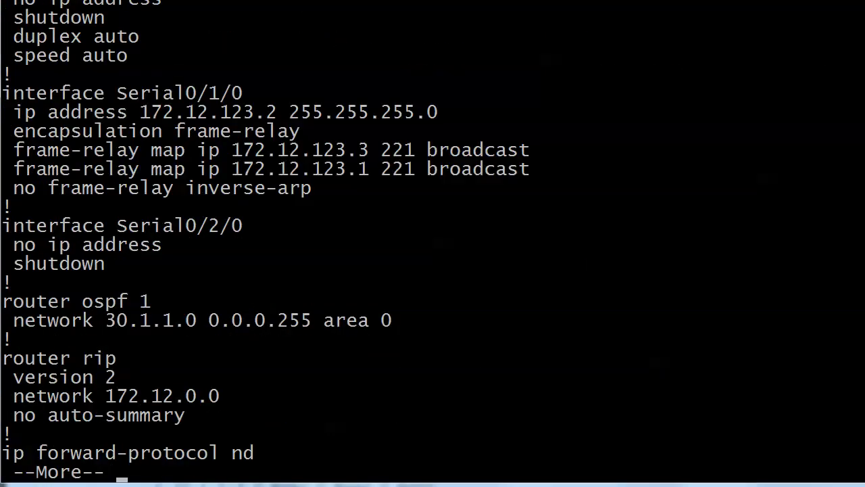
{"action": "key", "text": "q"}
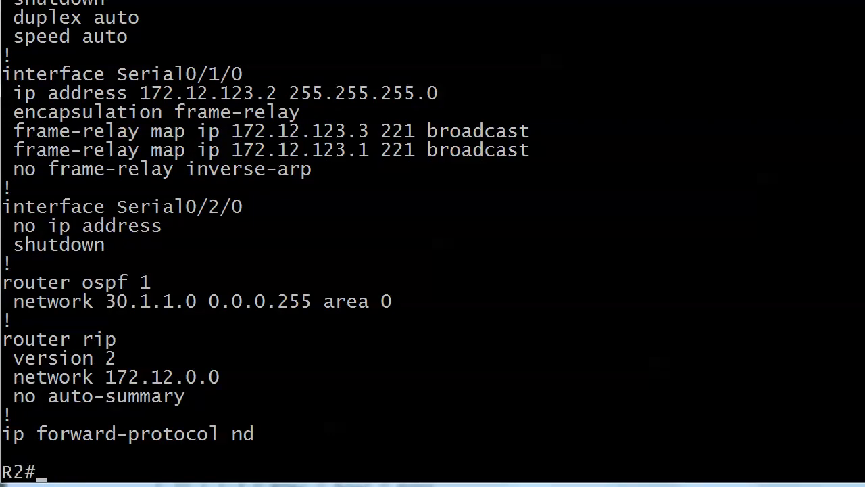
List R2's OSPF routes with show ip route ospf
{"action": "type", "text": "show ip route ospf"}
{"action": "key", "text": "Return"}
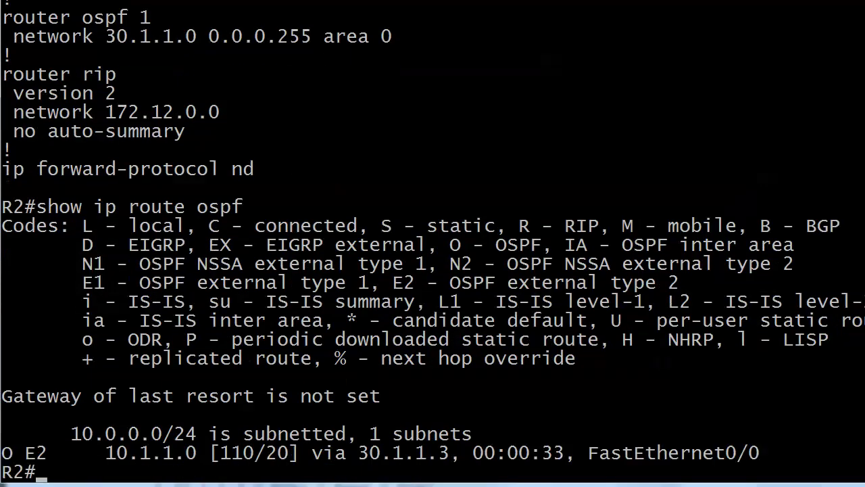
{"action": "key", "text": "Return"}
{"action": "key", "text": "Return"}
Set a plain distance 121 on OSPF process 1 and exit configuration mode
{"action": "type", "text": "con ft"}
{"action": "key", "text": "BackSpace"}
{"action": "key", "text": "BackSpace"}
{"action": "type", "text": "f t"}
{"action": "key", "text": "Return"}
{"action": "type", "text": "router"}
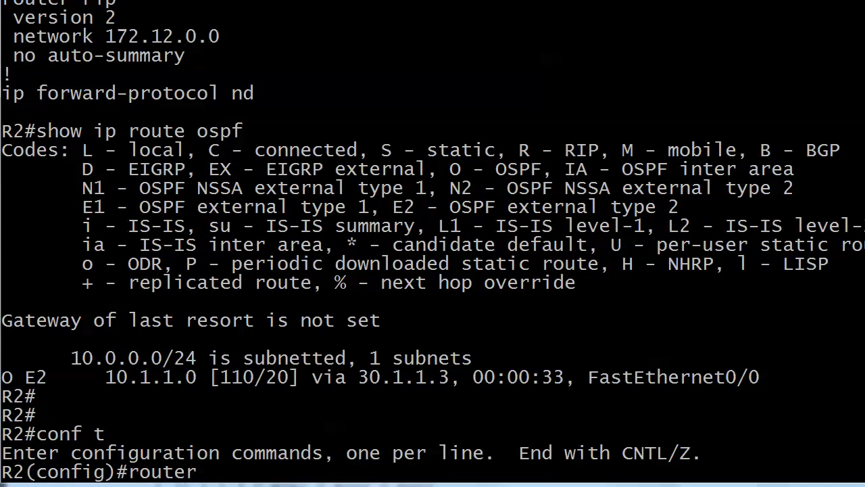
{"action": "type", "text": " ospf 1"}
{"action": "key", "text": "Return"}
{"action": "type", "text": "distance "}
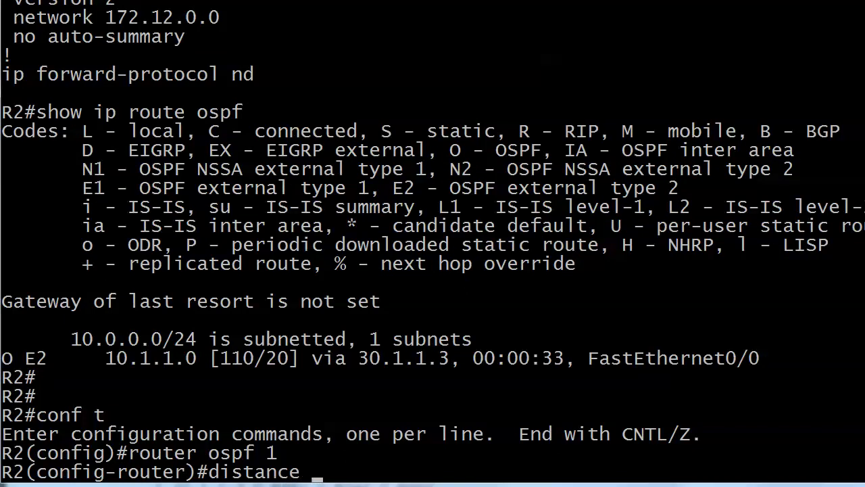
{"action": "type", "text": "?121 ?"}
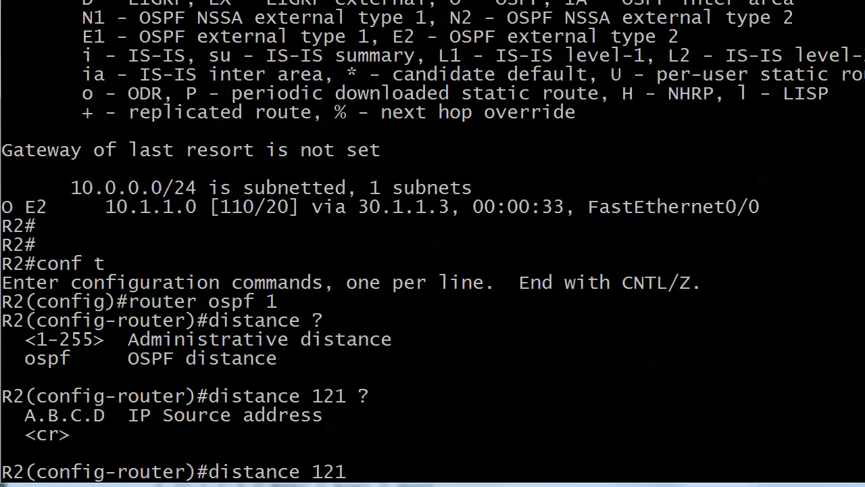
{"action": "key", "text": "ctrl+z"}
List R2's OSPF neighbors with show ip ospf neighbor
{"action": "key", "text": "Return"}
{"action": "key", "text": "Return"}
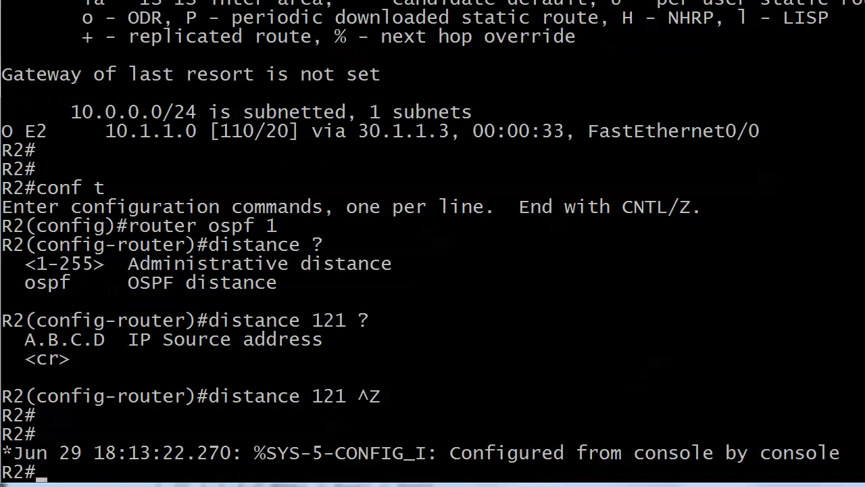
{"action": "key", "text": "Return"}
{"action": "type", "text": "show ip "}
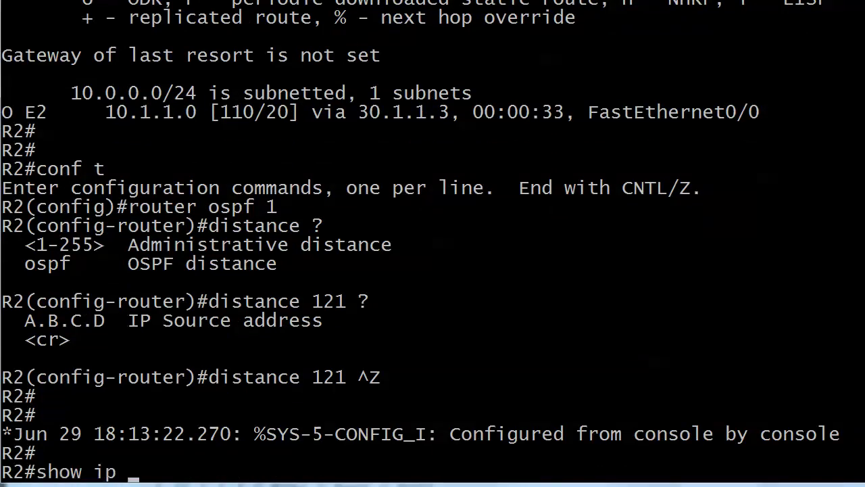
{"action": "type", "text": "ospf neighbor"}
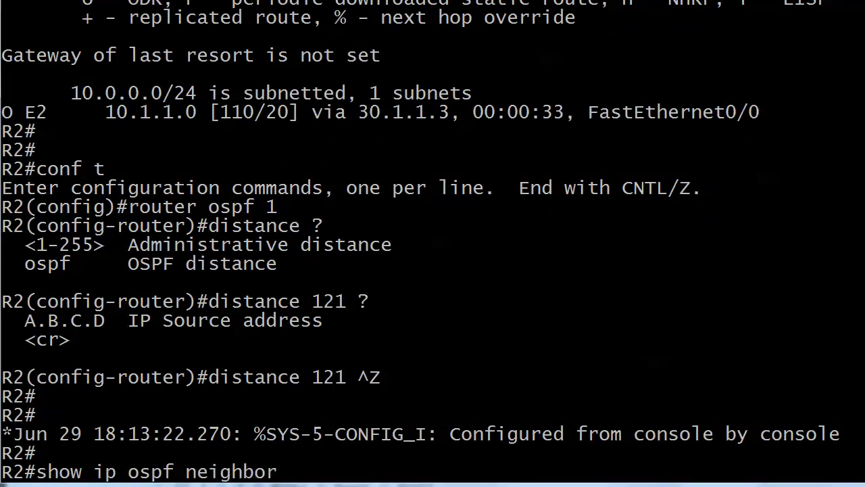
{"action": "key", "text": "Return"}
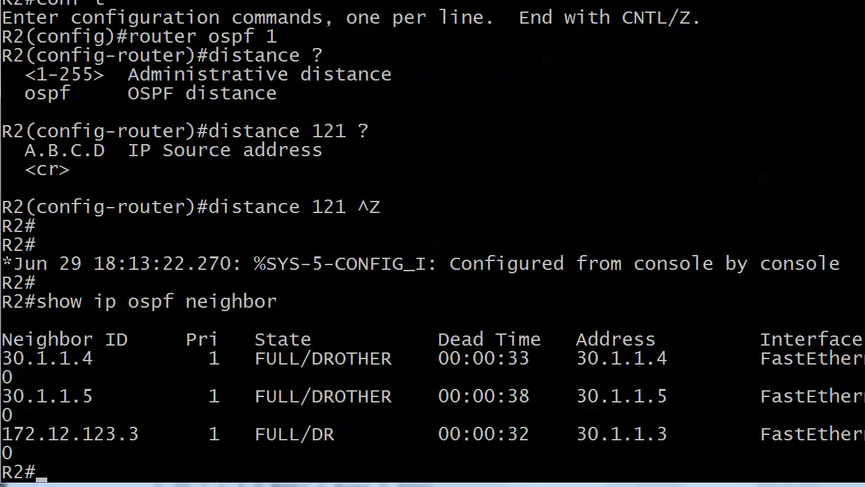
Add 'distance 121 172.12.123.3 0.0.0.0' to OSPF process 1 and exit configuration mode
{"action": "type", "text": "conf t"}
{"action": "key", "text": "Return"}
{"action": "type", "text": "r"}
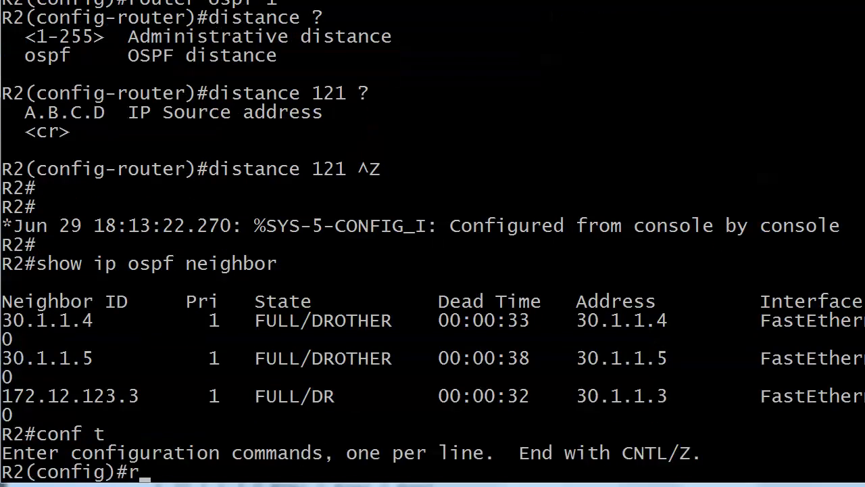
{"action": "type", "text": "outer ospf 1"}
{"action": "key", "text": "Return"}
{"action": "type", "text": "distance 121 ?"}
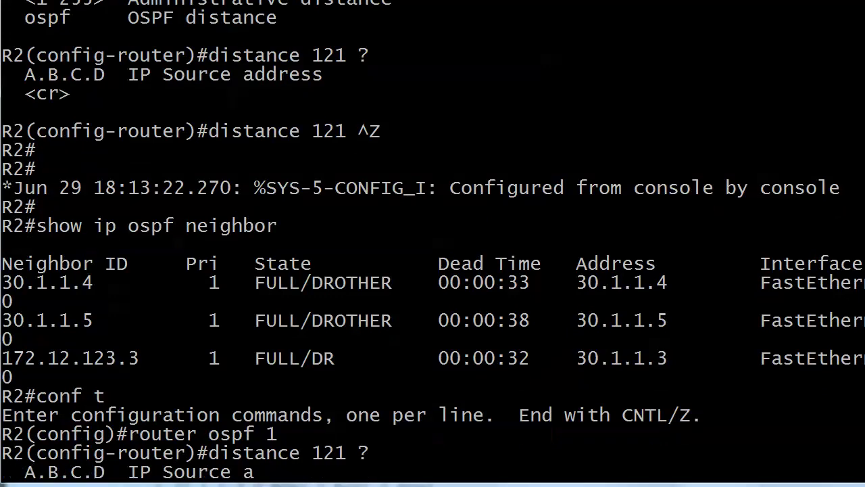
{"action": "type", "text": "172.12.123.3 0"}
{"action": "key", "text": "BackSpace"}
{"action": "type", "text": "?"}
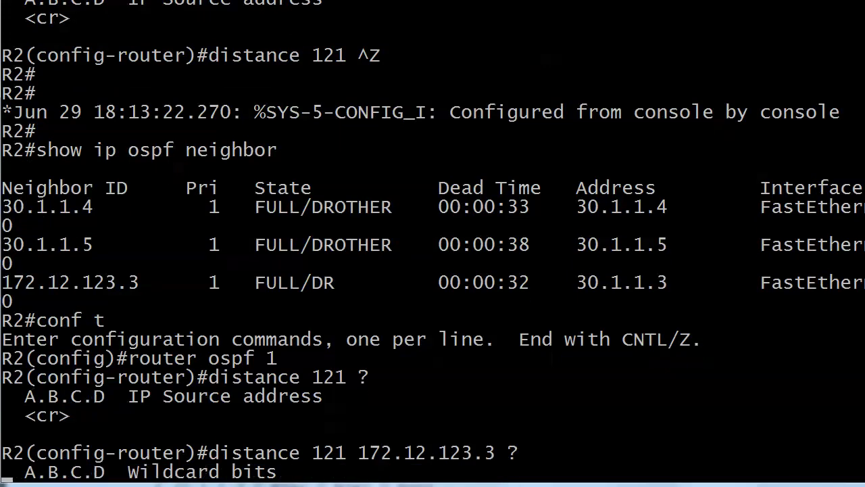
{"action": "key", "text": "BackSpace"}
{"action": "type", "text": "0.0.0.0 ?"}
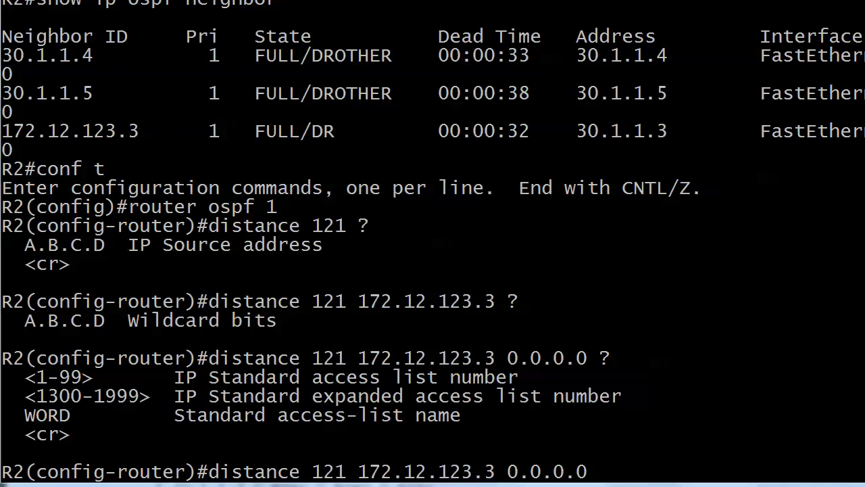
{"action": "key", "text": "Return"}
{"action": "key", "text": "ctrl+z"}
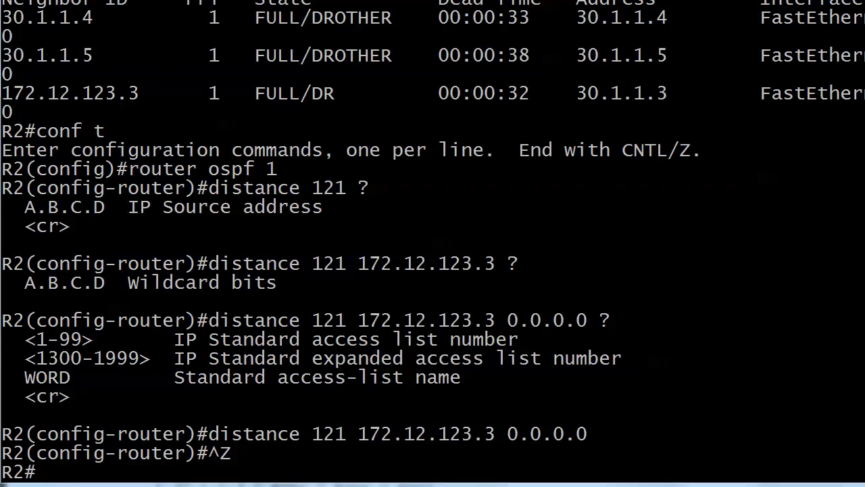
Show the OSPF routes (none listed) and the RIP routes, where 10.1.1.0 remains
{"action": "type", "text": "show ip r"}
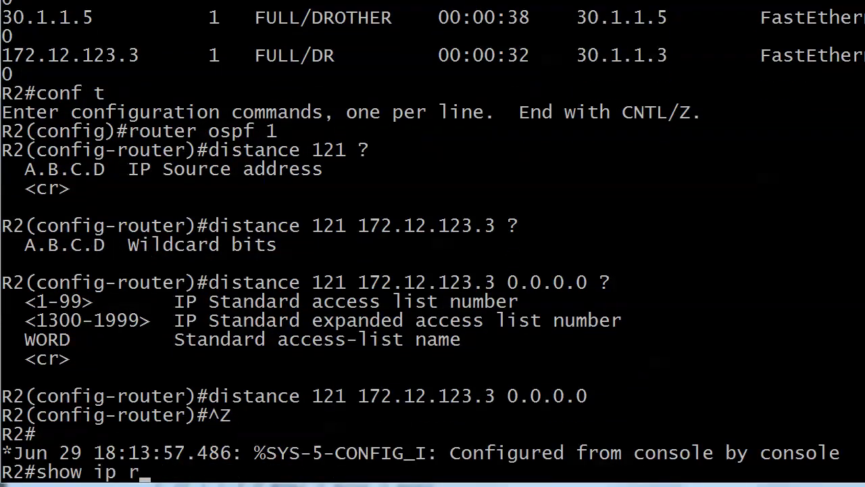
{"action": "type", "text": "oute ospf"}
{"action": "key", "text": "Return"}
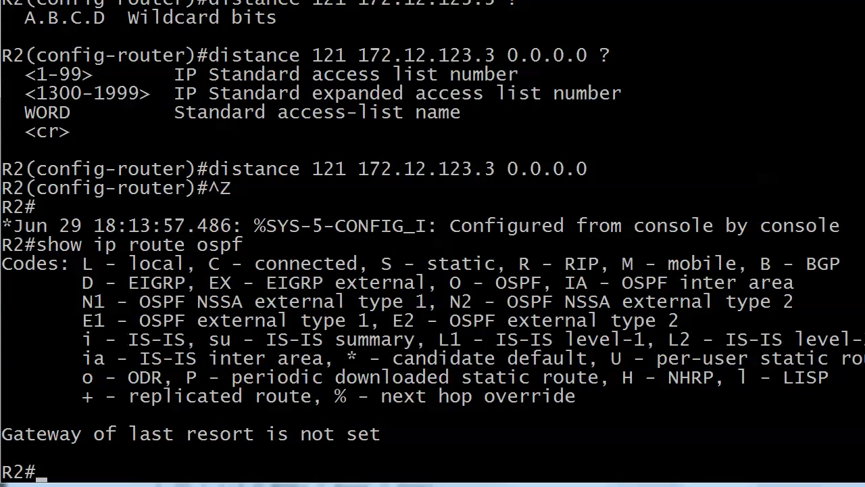
{"action": "type", "text": "show ip route rip"}
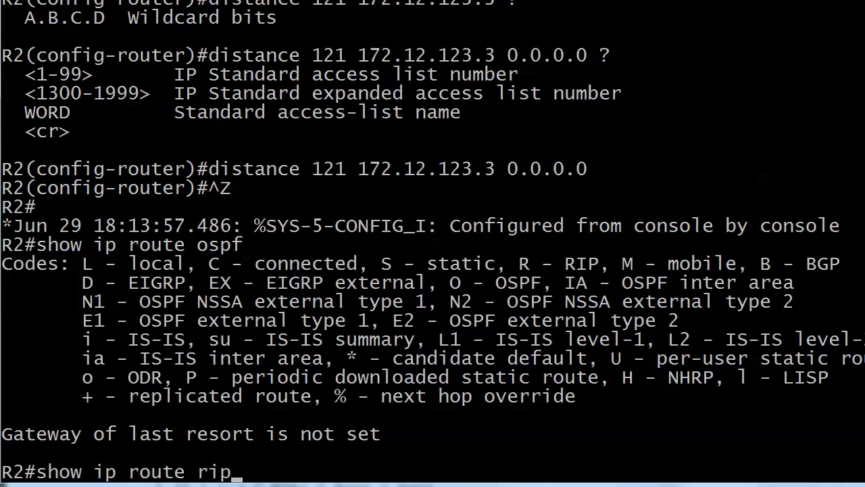
{"action": "key", "text": "Return"}
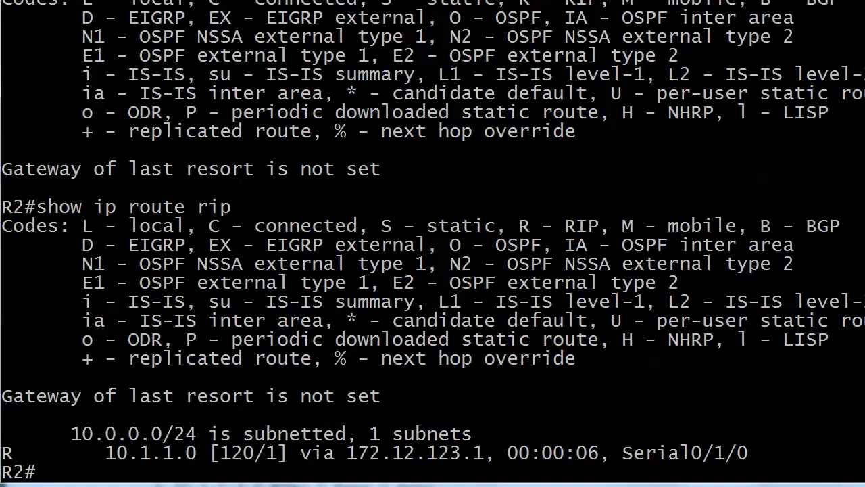
Shut down interface Serial0/1/0 and exit configuration mode
{"action": "type", "text": "conf t"}
{"action": "key", "text": "Return"}
{"action": "type", "text": "int serial 0/1/0"}
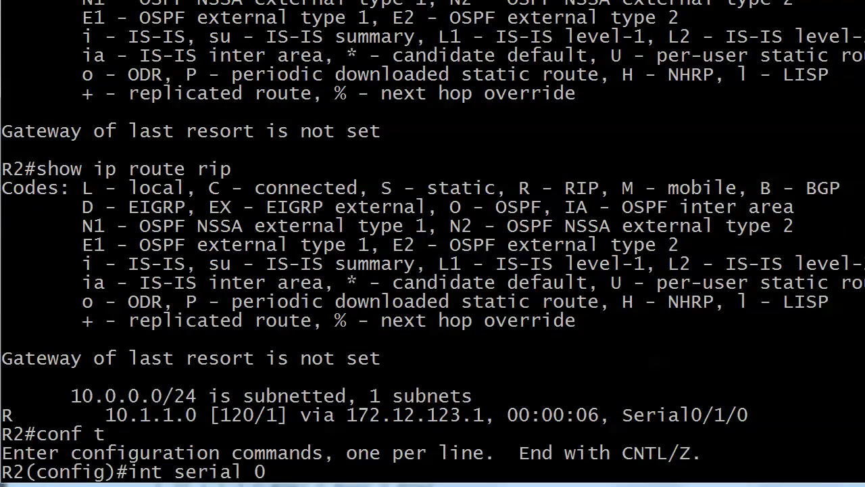
{"action": "key", "text": "Return"}
{"action": "type", "text": "shut"}
{"action": "key", "text": "Return"}
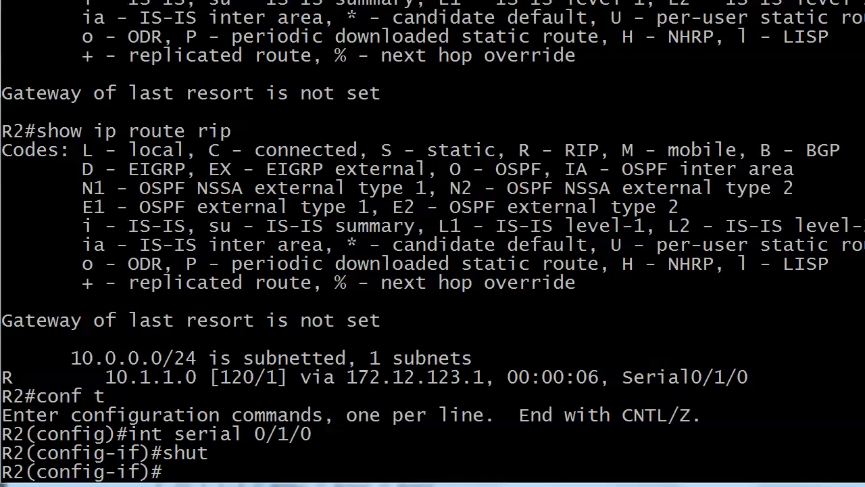
{"action": "key", "text": "ctrl+z"}
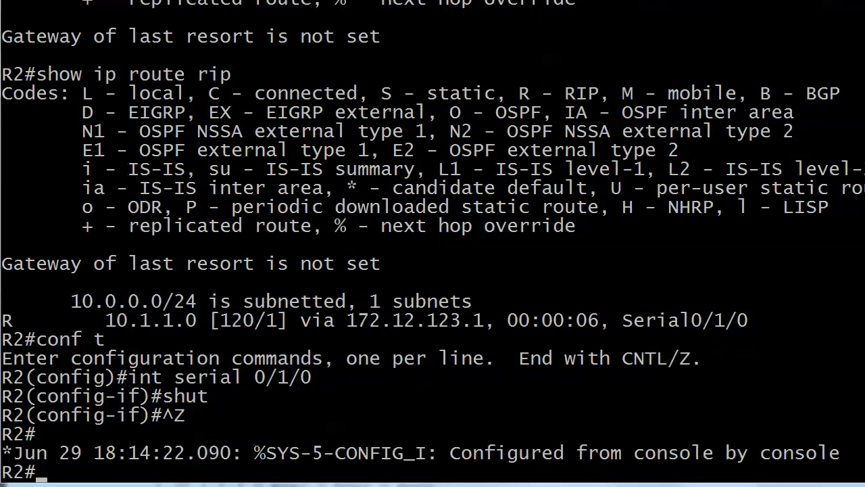
Check RIP and OSPF routes: 10.1.1.0 and 172.12.123.0 now E2 at distance 121 via 30.1.1.3
{"action": "type", "text": "show ip route rip"}
{"action": "key", "text": "Return"}
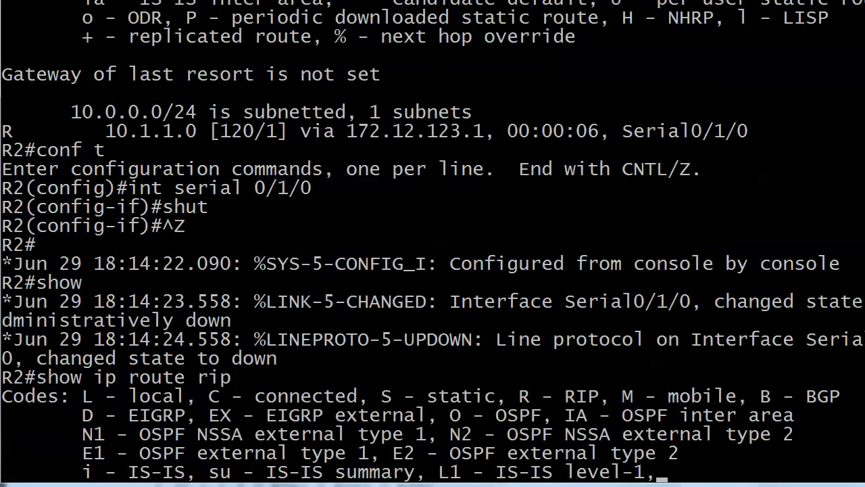
{"action": "type", "text": "show ip rou"}
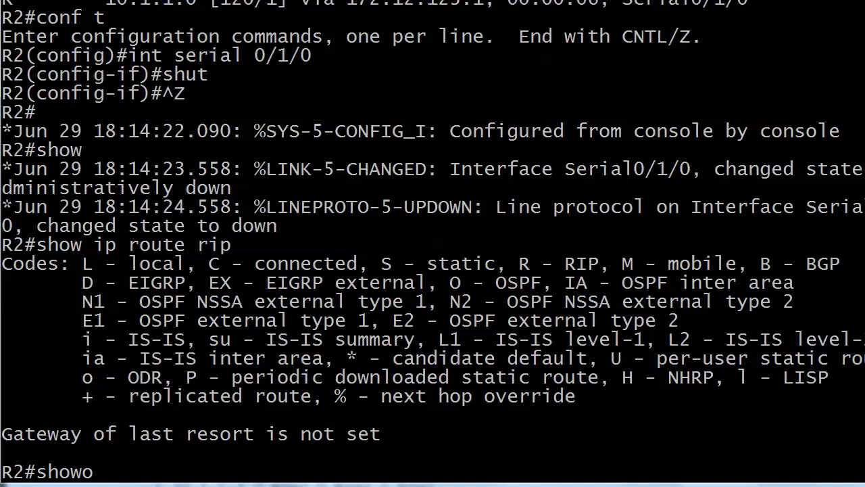
{"action": "type", "text": "te ospf"}
{"action": "key", "text": "Return"}
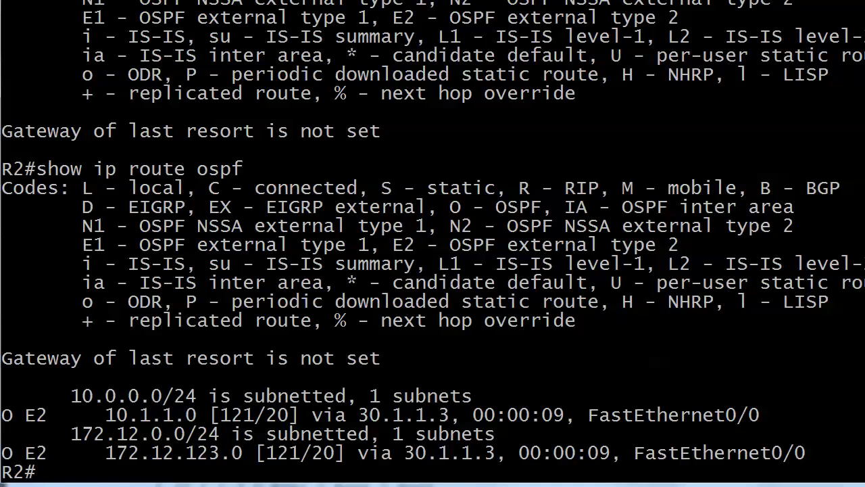
Reopen OSPF process 1 configuration and recall earlier commands from history
{"action": "type", "text": "conf t"}
{"action": "key", "text": "Return"}
{"action": "type", "text": "router ospf 1"}
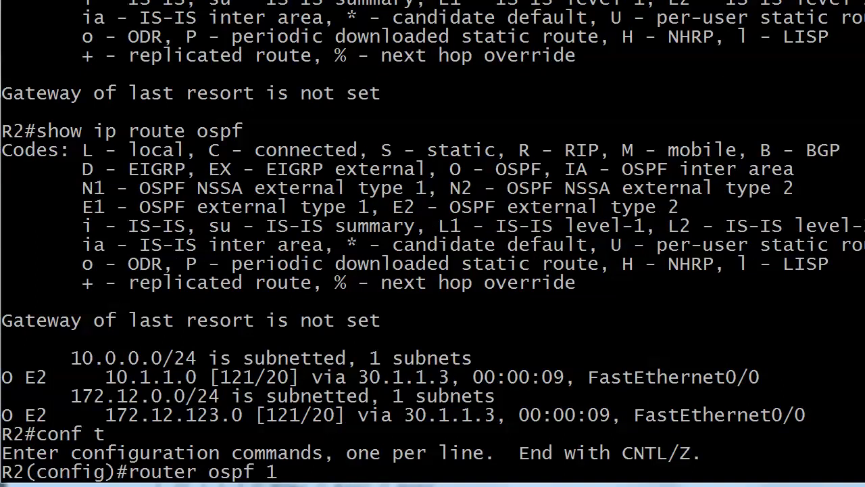
{"action": "key", "text": "Return"}
{"action": "key", "text": "Up"}
{"action": "key", "text": "Up"}
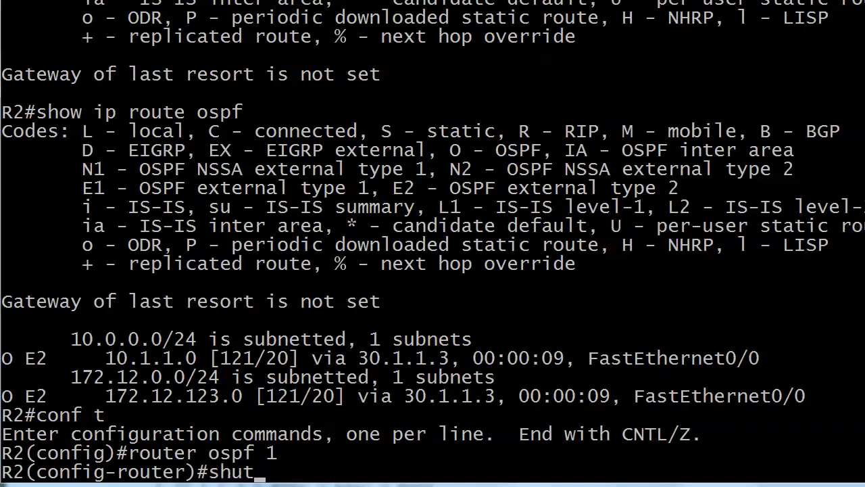
Remove 'distance 121 172.12.123.3 0.0.0.0' and the plain 'distance 121' from OSPF 1
{"action": "key", "text": "Up"}
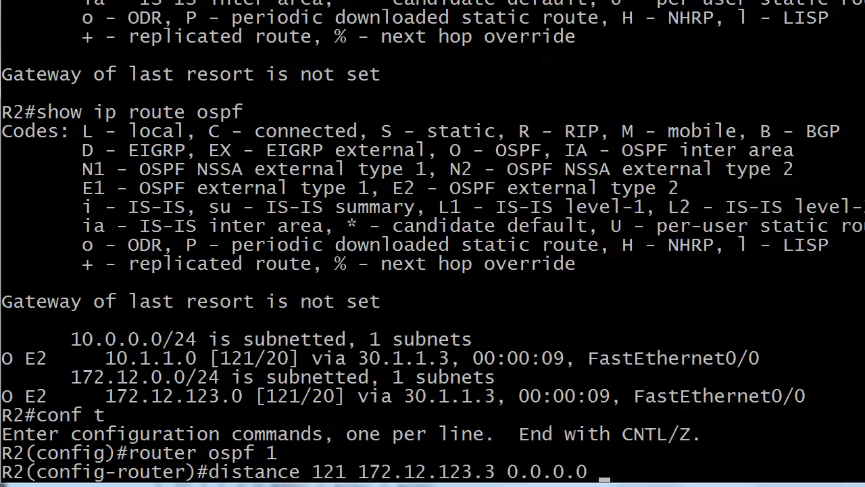
{"action": "key", "text": "ctrl+a"}
{"action": "type", "text": "no"}
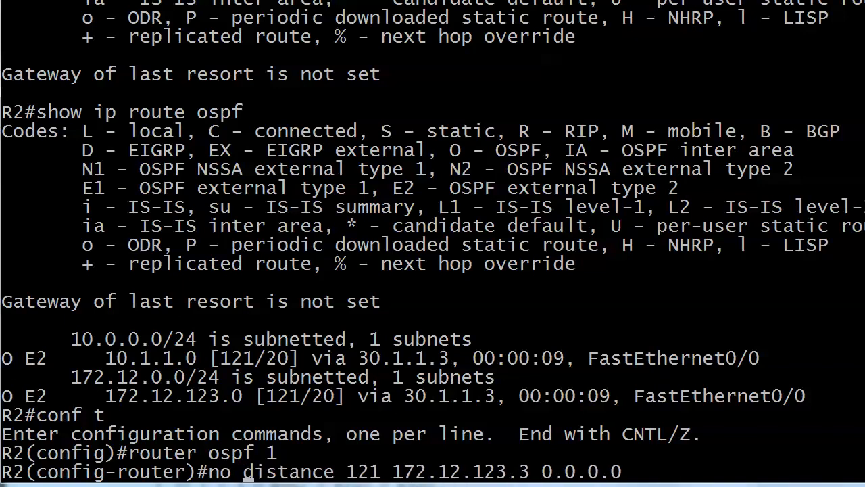
{"action": "key", "text": "Return"}
{"action": "type", "text": "no di"}
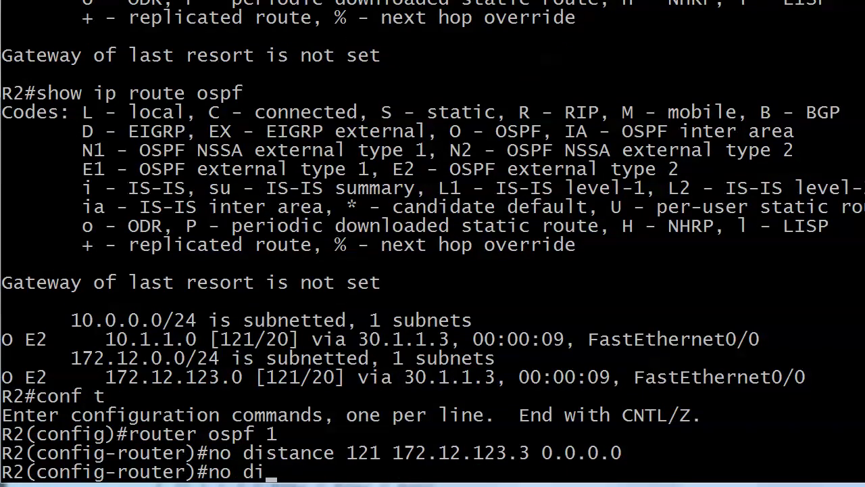
{"action": "type", "text": "stance 121"}
{"action": "key", "text": "Return"}
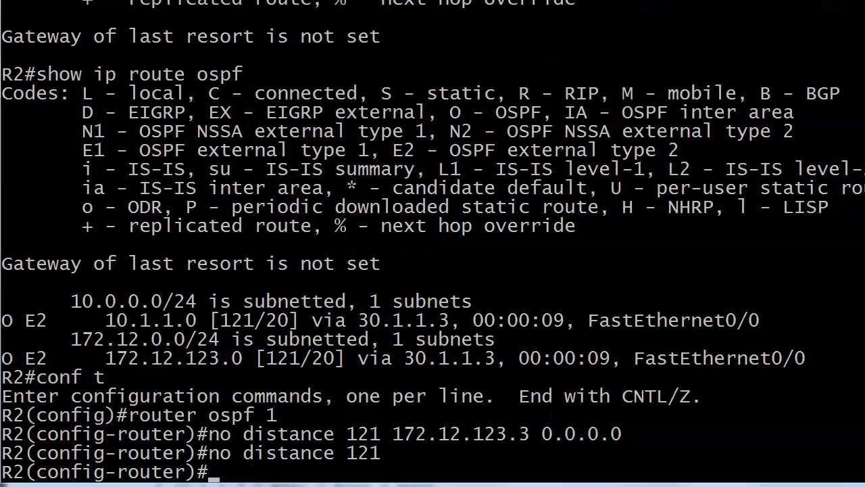
Bring Serial0/1/0 back up with no shut and exit configuration mode
{"action": "type", "text": "int serial 0/1/0"}
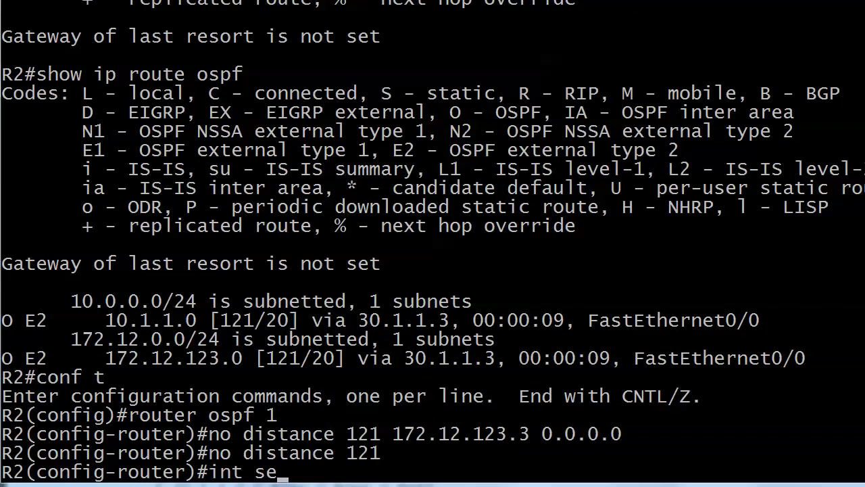
{"action": "key", "text": "Return"}
{"action": "type", "text": "no shut"}
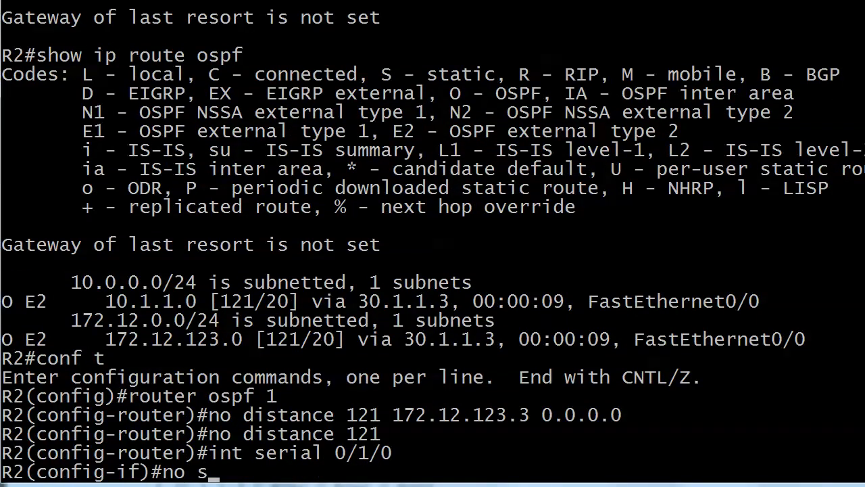
{"action": "key", "text": "Return"}
{"action": "key", "text": "ctrl+z"}
Save R2's running configuration with wr
{"action": "type", "text": "wr"}
{"action": "key", "text": "Return"}
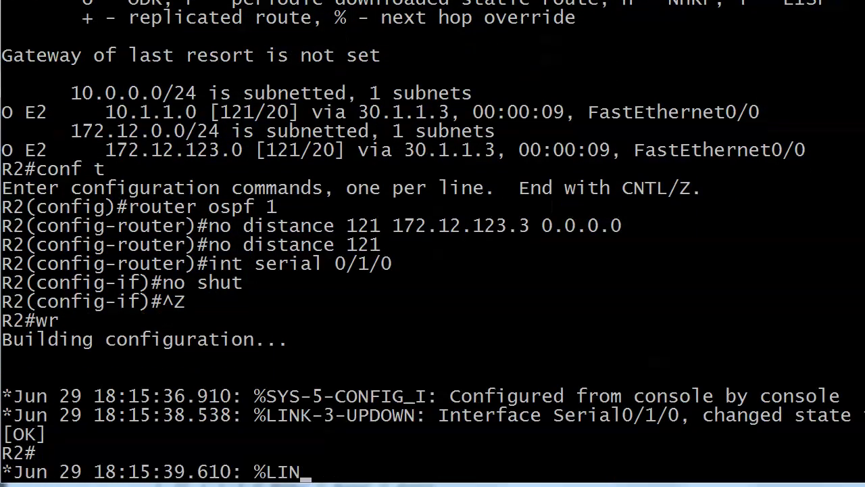
{"action": "key", "text": "Return"}
{"action": "key", "text": "Return"}
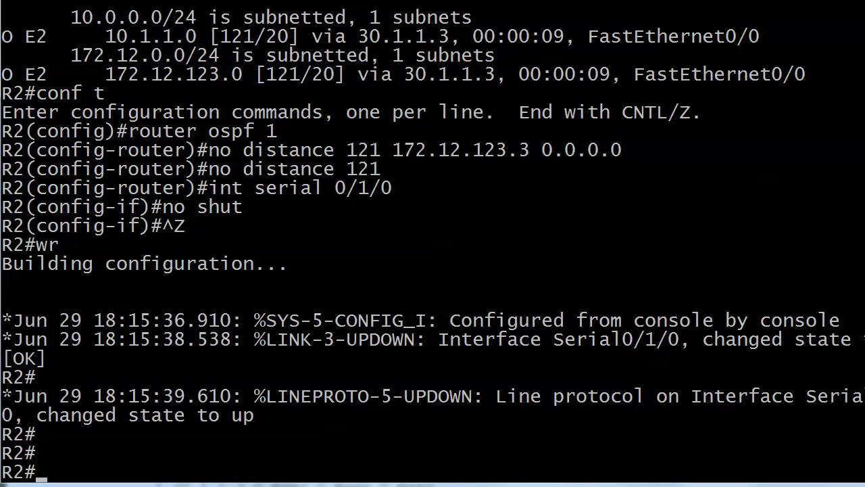
Check RIP and OSPF routes, showing 10.1.1.0 back at distance 110 via 30.1.1.3
{"action": "type", "text": "show ip route rip"}
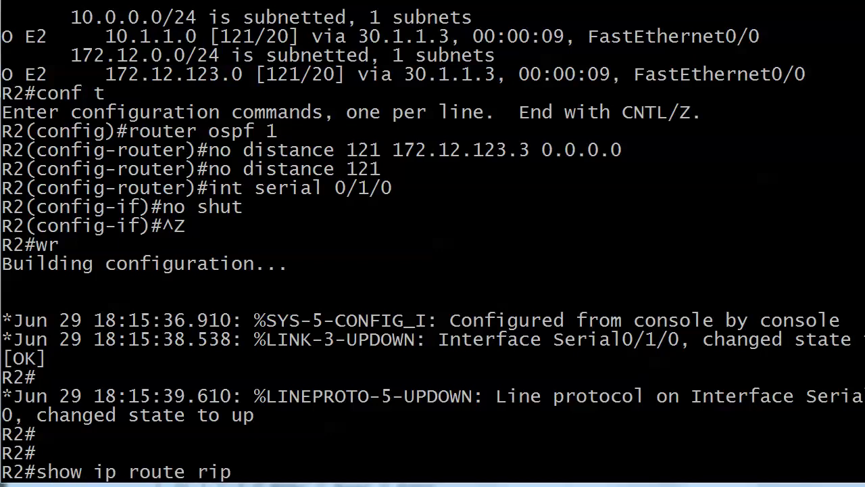
{"action": "key", "text": "Return"}
{"action": "type", "text": "show ip route ospf"}
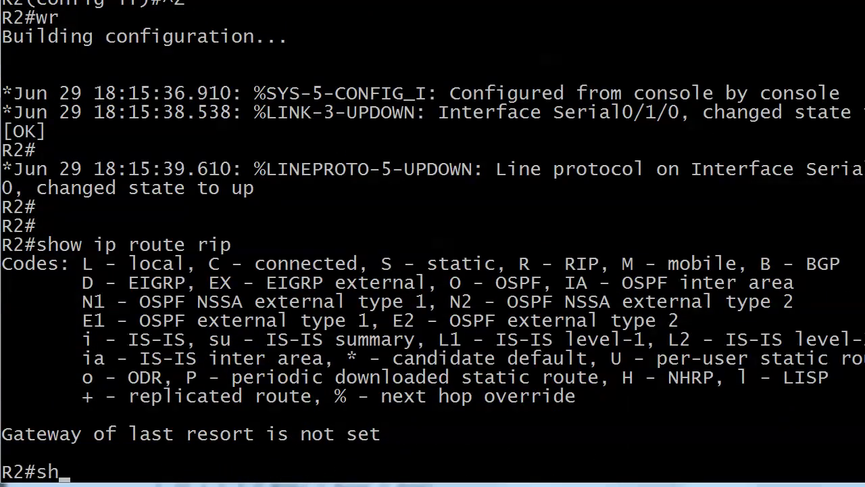
{"action": "key", "text": "Return"}
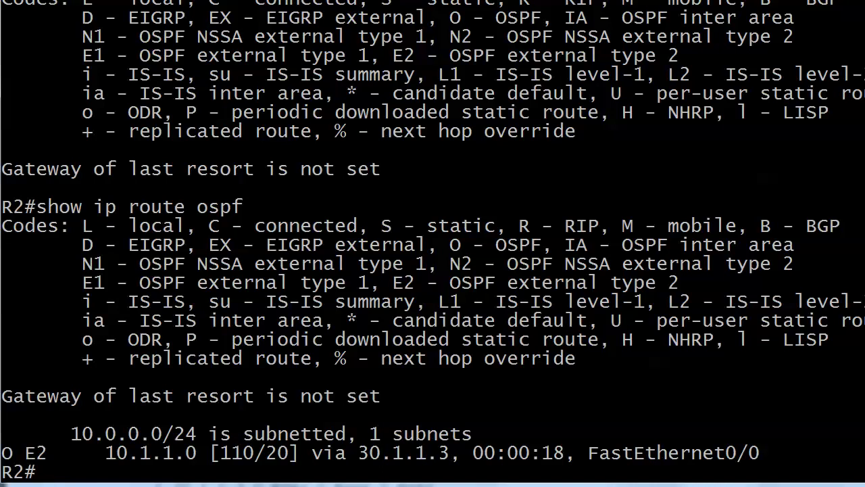
Switch to the R1 console session and enter global configuration mode
{"action": "key", "text": "ctrl+shift+6"}
{"action": "type", "text": "x1"}
{"action": "key", "text": "Return"}
{"action": "key", "text": "Return"}
{"action": "type", "text": "conf t"}
{"action": "key", "text": "Return"}
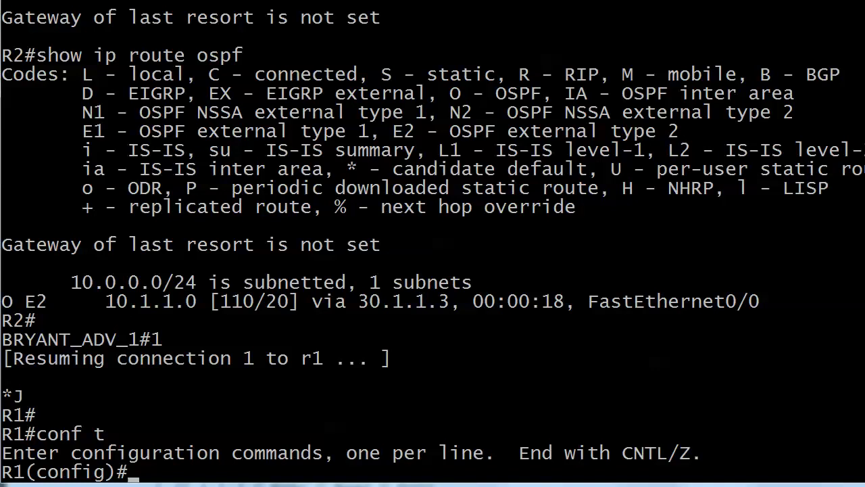
Configure RIP version 2 on R1 with networks 5.0.0.0 and 6.0.0.0
{"action": "type", "text": "router rip"}
{"action": "key", "text": "Return"}
{"action": "type", "text": "ver 2"}
{"action": "key", "text": "Return"}
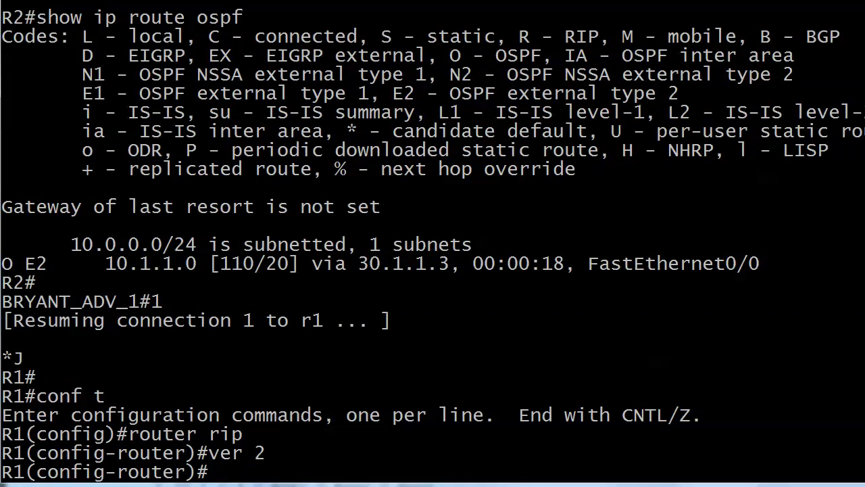
{"action": "type", "text": "net 5.0"}
{"action": "key", "text": "BackSpace"}
{"action": "type", "text": ".0.0."}
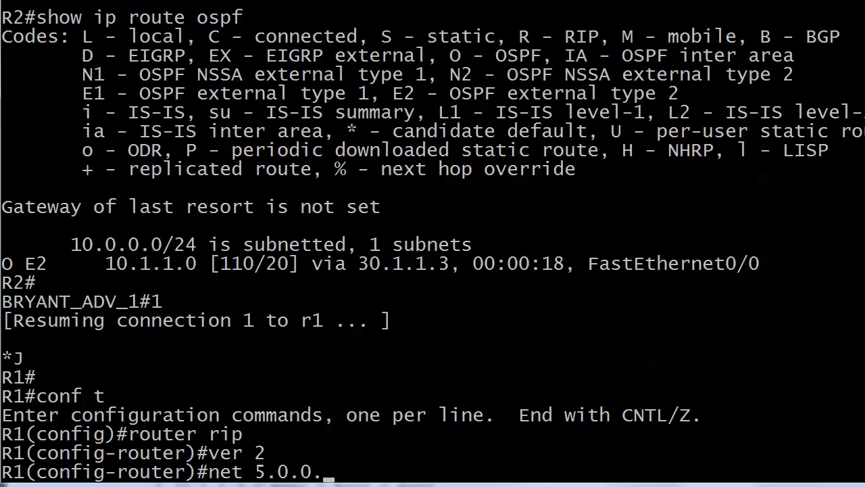
{"action": "type", "text": "0"}
{"action": "key", "text": "Return"}
{"action": "type", "text": "net 6.0.0.0"}
{"action": "key", "text": "Return"}
Clear R1's routing table with clear ip route * and save its configuration
{"action": "key", "text": "ctrl+z"}
{"action": "type", "text": "clear ip route *"}
{"action": "key", "text": "Return"}
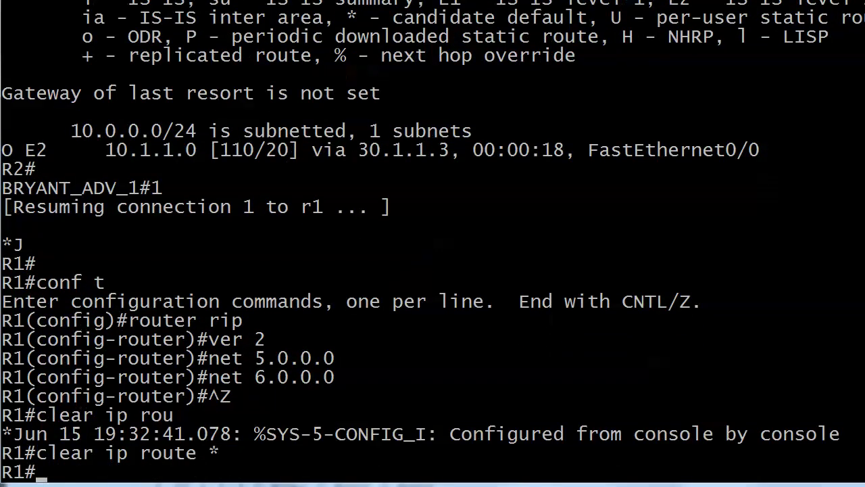
{"action": "key", "text": "ctrl+z"}
{"action": "type", "text": "wr"}
{"action": "key", "text": "Return"}
Resume the R2 console session and list its OSPF routes
{"action": "key", "text": "ctrl+shift+6"}
{"action": "type", "text": "x"}
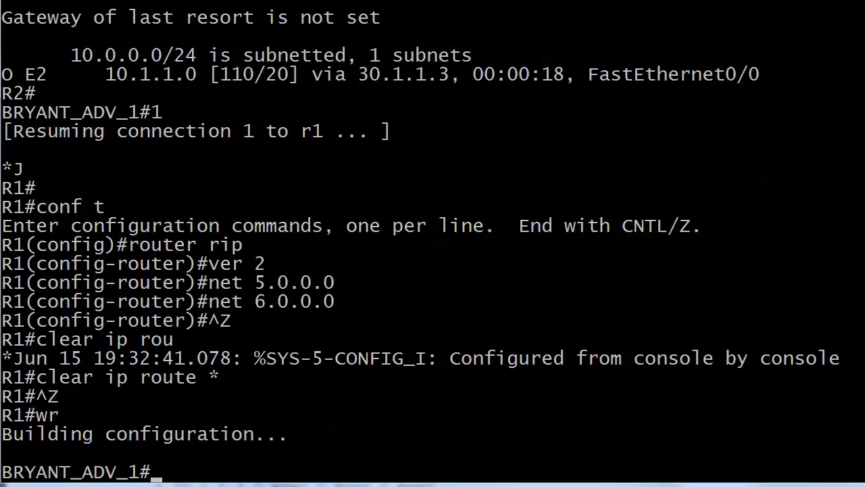
{"action": "type", "text": "2"}
{"action": "key", "text": "Return"}
{"action": "key", "text": "Return"}
{"action": "type", "text": "s"}
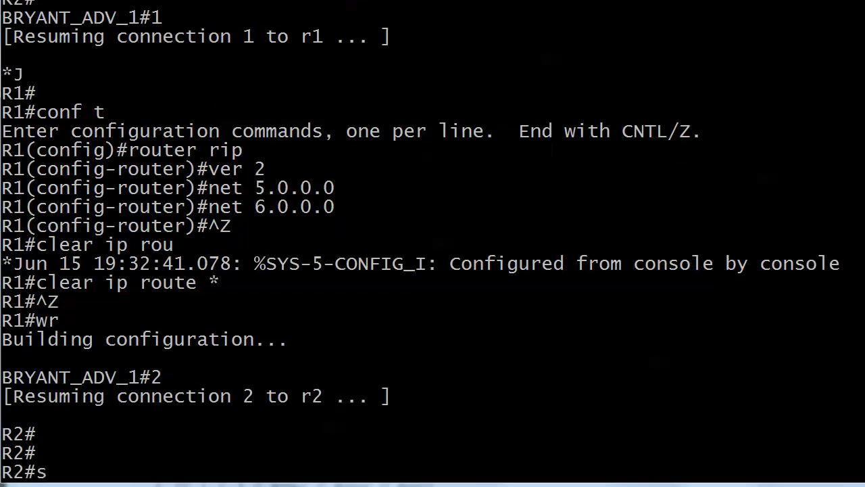
{"action": "type", "text": "how ip route ospf"}
{"action": "key", "text": "Return"}
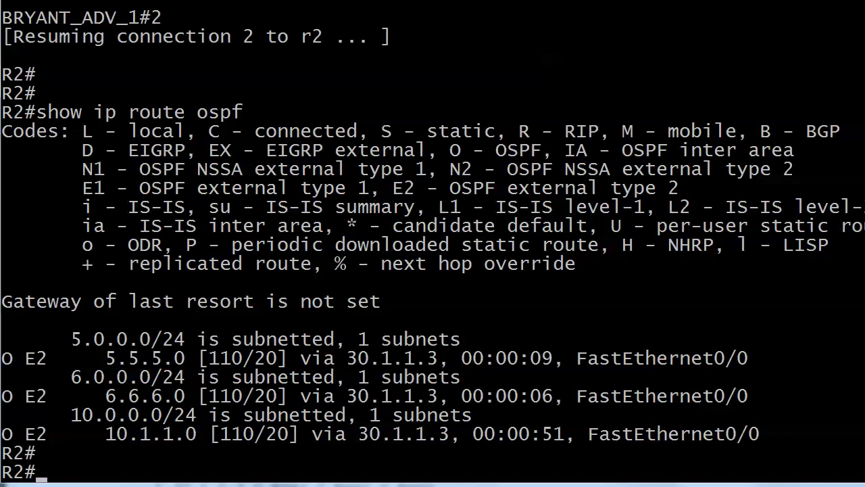
Enter R2's global configuration mode with conf t
{"action": "type", "text": "conf t"}
{"action": "key", "text": "Return"}
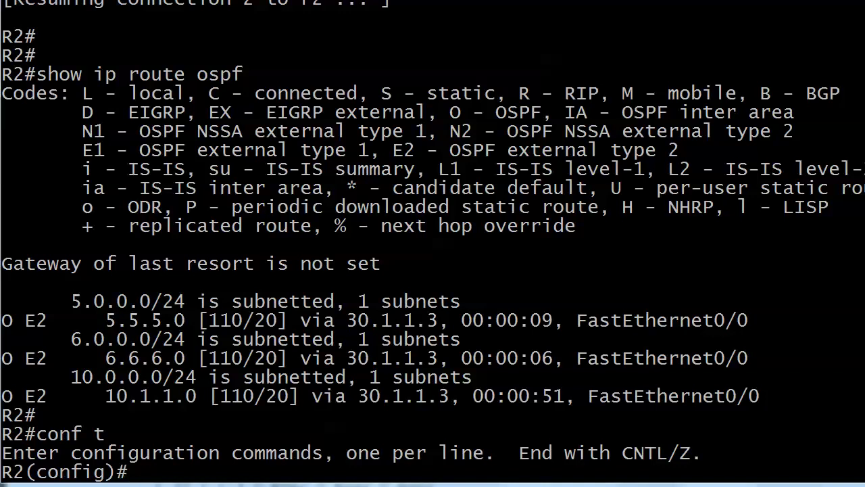
Create access-list 77 permitting 10.1.1.0 0.0.0.255
{"action": "type", "text": "access-list 77 permit "}
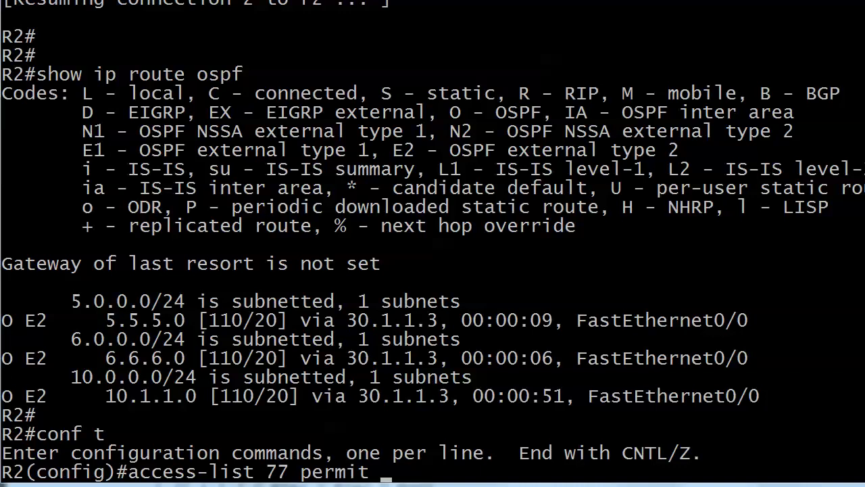
{"action": "type", "text": "10.1.1.0 0.0.0.255"}
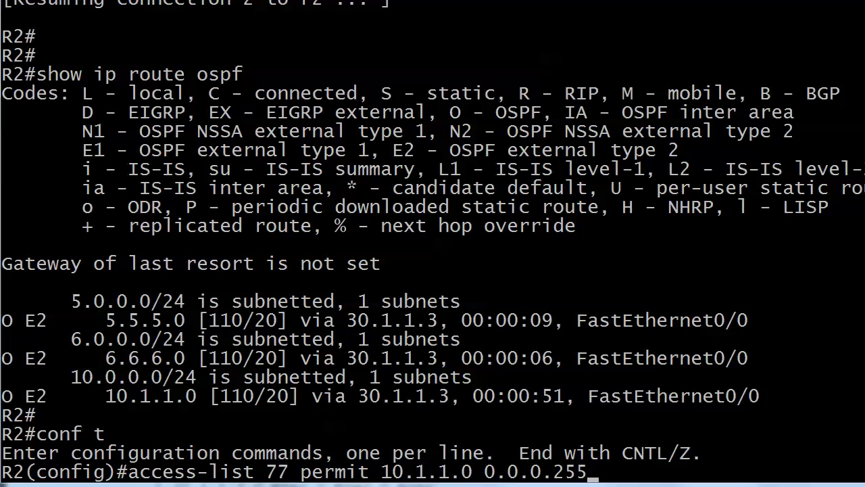
{"action": "key", "text": "Return"}
{"action": "key", "text": "Return"}
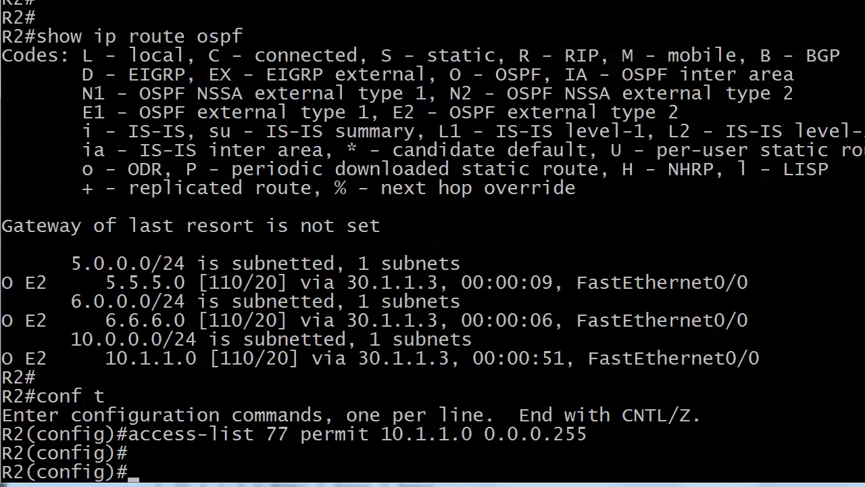
{"action": "type", "text": "con ft"}
{"action": "key", "text": "BackSpace"}
{"action": "key", "text": "BackSpace"}
{"action": "key", "text": "BackSpace"}
{"action": "type", "text": "f"}
{"action": "key", "text": "BackSpace"}
{"action": "key", "text": "BackSpace"}
{"action": "key", "text": "BackSpace"}
{"action": "key", "text": "BackSpace"}
In OSPF 1, set 'distance 121 172.12.123.3 0.0.0.0 77' and exit configuration mode
{"action": "type", "text": "router ospf 1"}
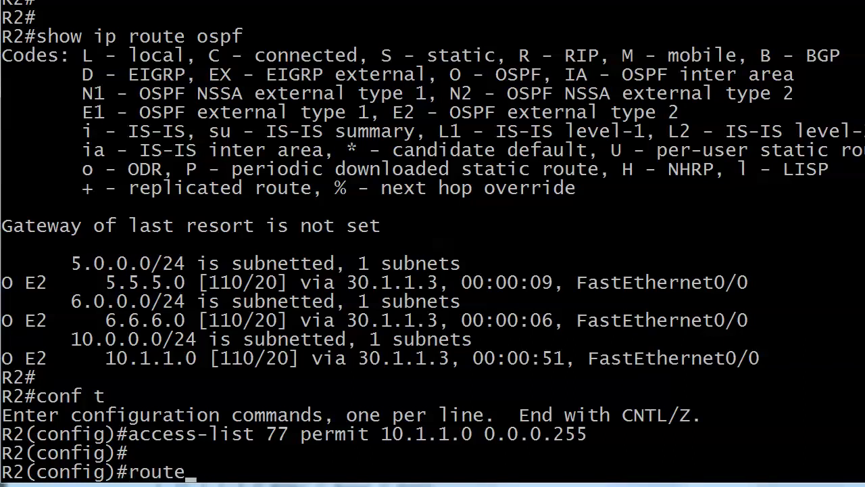
{"action": "key", "text": "Return"}
{"action": "type", "text": "di"}
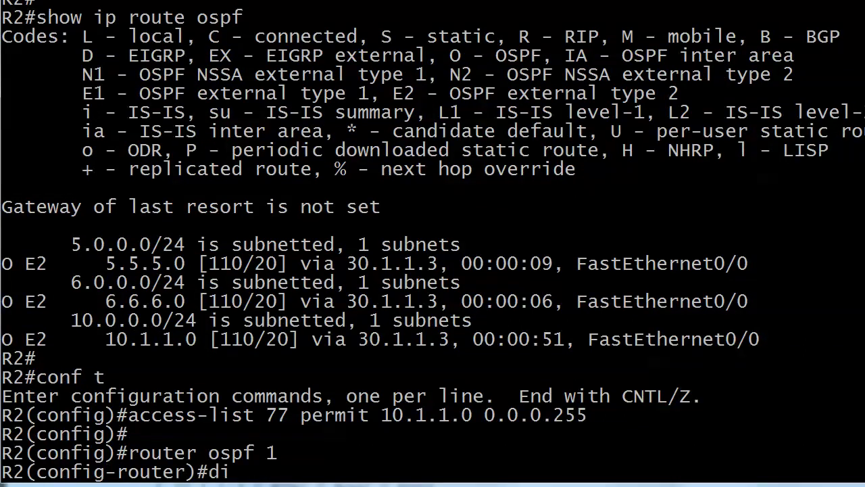
{"action": "type", "text": "stance 121 ?"}
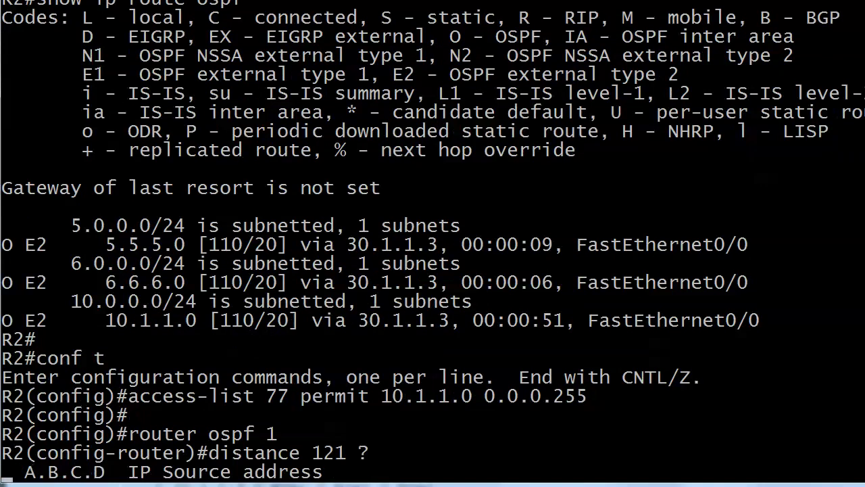
{"action": "type", "text": "172.12.123"}
{"action": "type", "text": ".3 ?"}
{"action": "type", "text": "0.0.0.0 ?"}
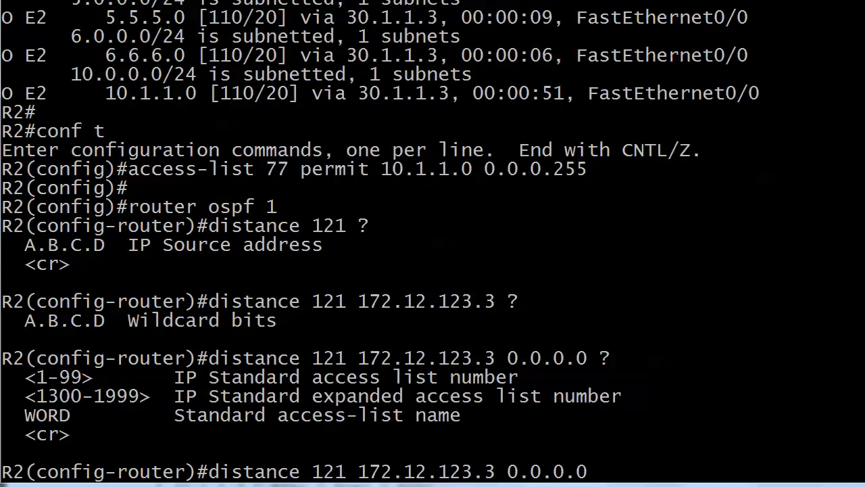
{"action": "type", "text": "77"}
{"action": "key", "text": "Return"}
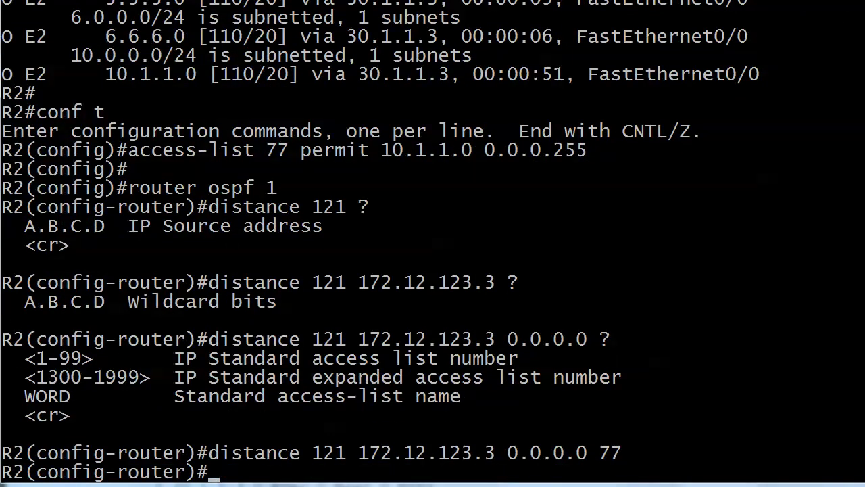
{"action": "key", "text": "ctrl+z"}
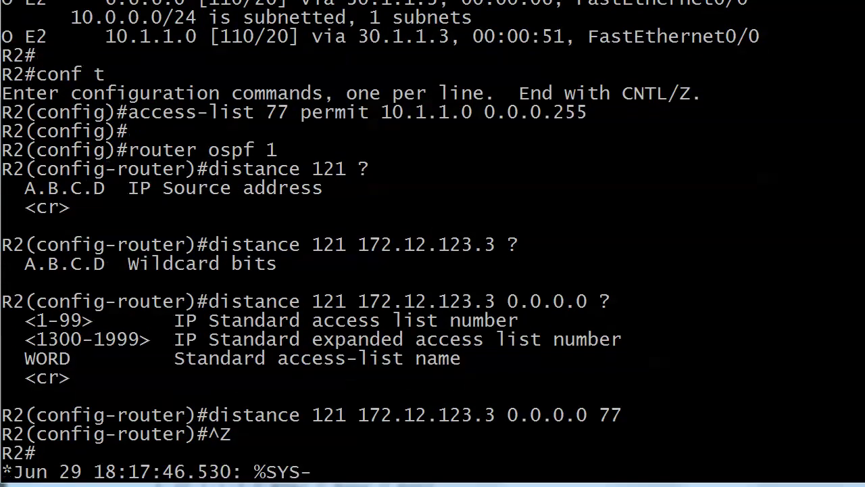
List R2's OSPF routes to confirm 10.1.1.0 is at distance 121, 5.5.5.0 and 6.6.6.0 at 110
{"action": "type", "text": "show ip route ospf"}
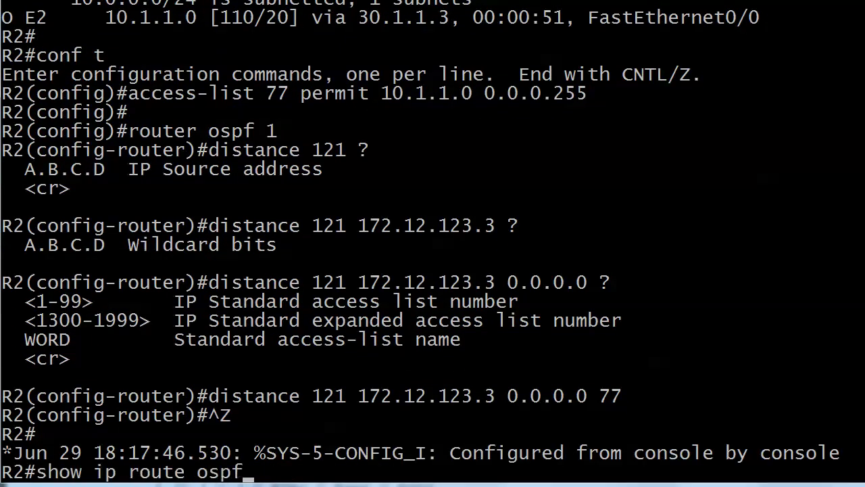
{"action": "key", "text": "Return"}
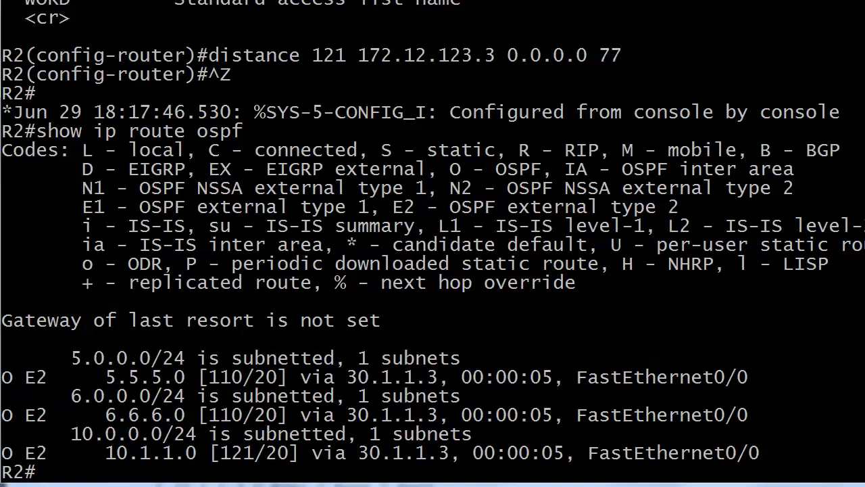
{"action": "type", "text": "show ip route ospf"}
{"action": "key", "text": "Return"}
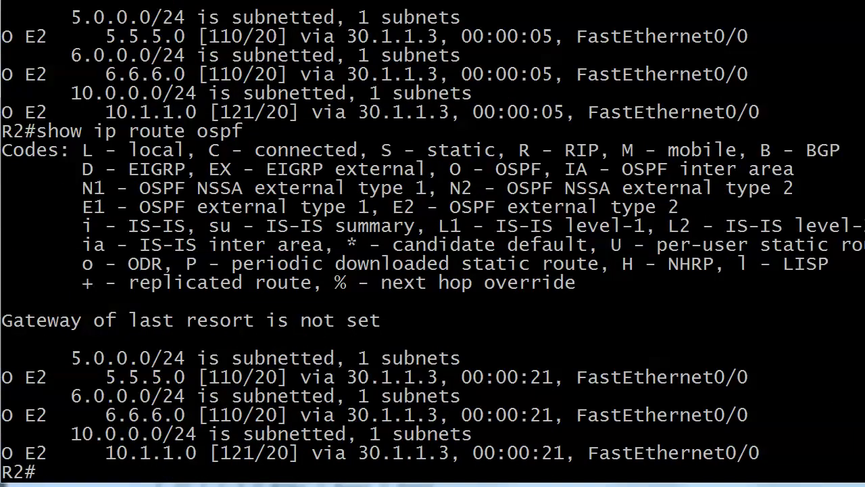
Inspect the Serial0/1/0 interface details, then clear all routes from R2's routing table
{"action": "type", "text": "show int serial 0/1/0"}
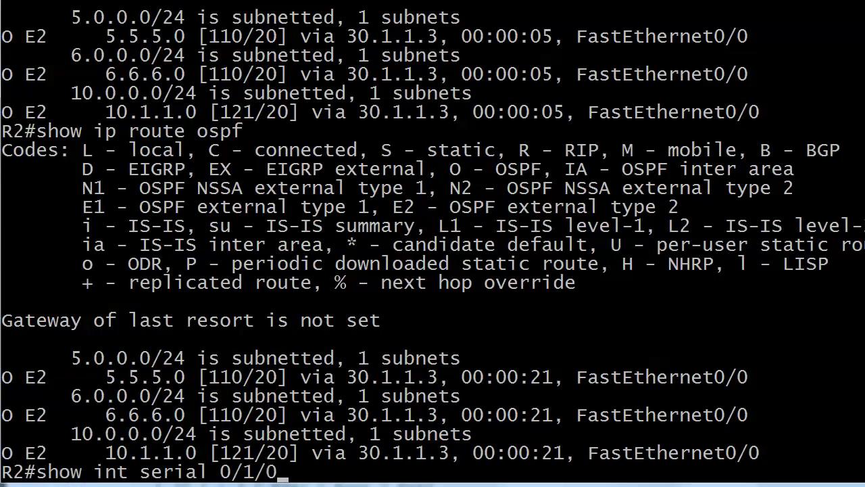
{"action": "key", "text": "Return"}
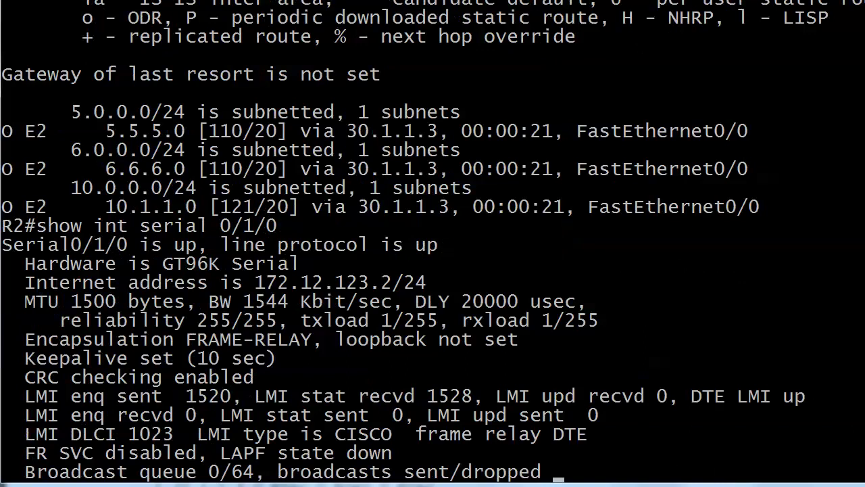
{"action": "key", "text": "space"}
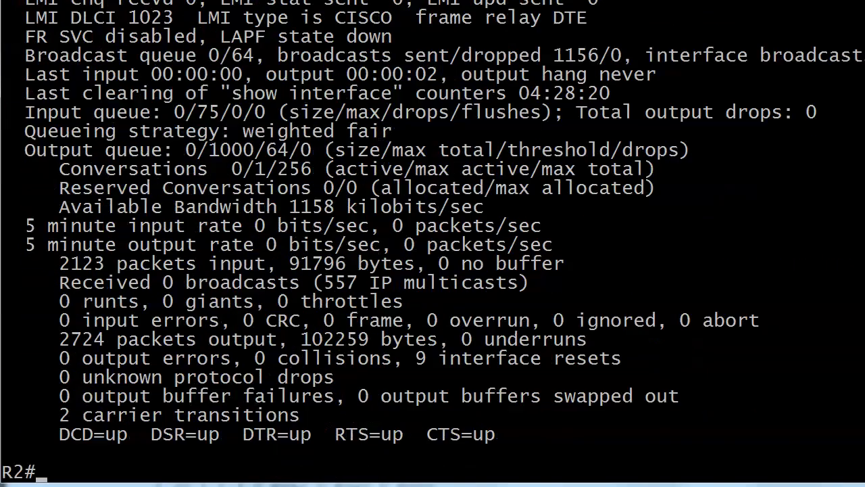
{"action": "type", "text": "clear ip route *"}
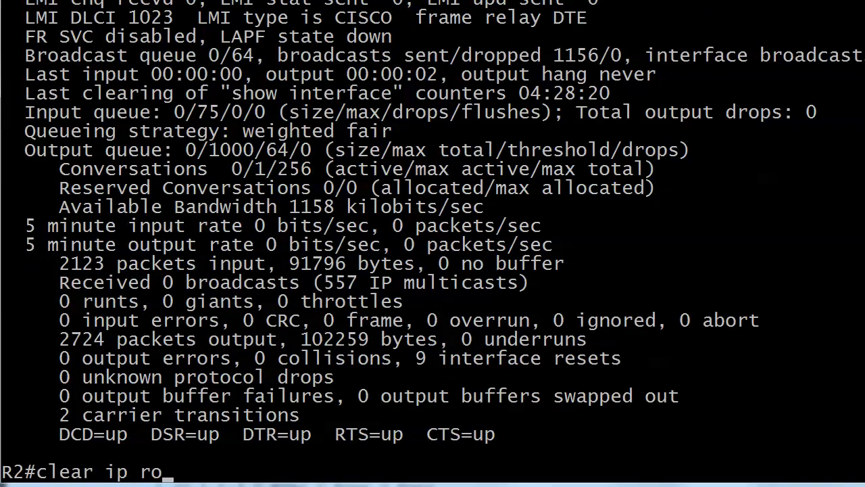
{"action": "key", "text": "Return"}
{"action": "key", "text": "Return"}
{"action": "key", "text": "Return"}
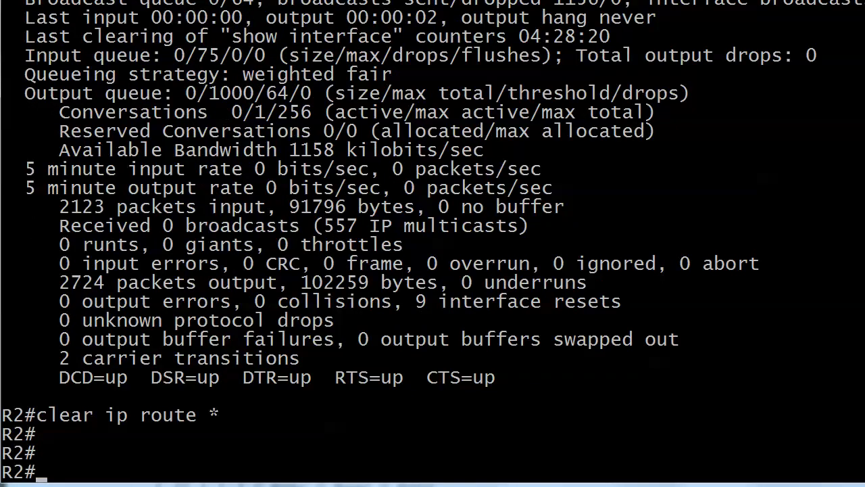
Verify 10.1.1.0 is now a RIP route at distance 120, leaving only 5.5.5.0 and 6.6.6.0 as OSPF
{"action": "type", "text": "show ip route rip"}
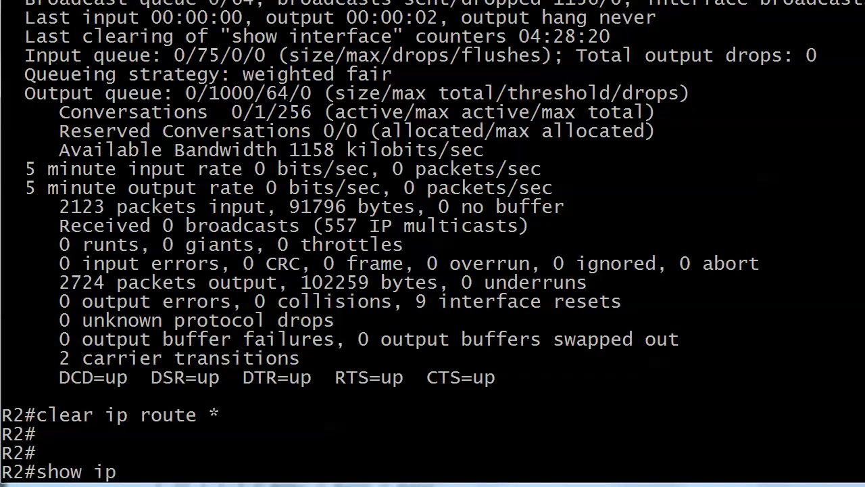
{"action": "key", "text": "Return"}
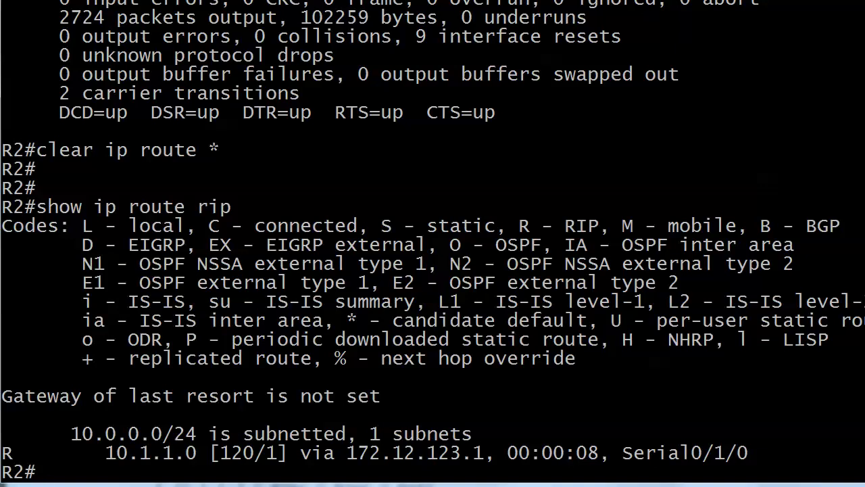
{"action": "type", "text": "show ip route ospf"}
{"action": "key", "text": "Return"}
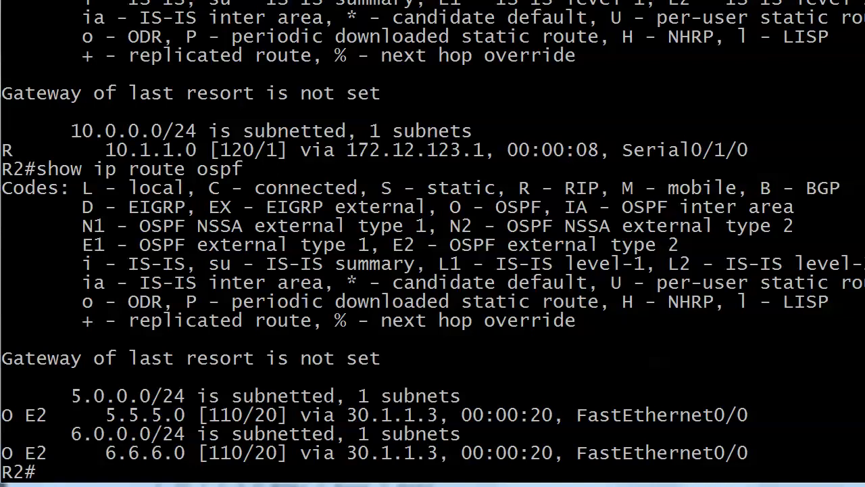
Enter R2's router ospf 1 configuration and query help with 'distance ?'
{"action": "type", "text": "conf t"}
{"action": "key", "text": "Return"}
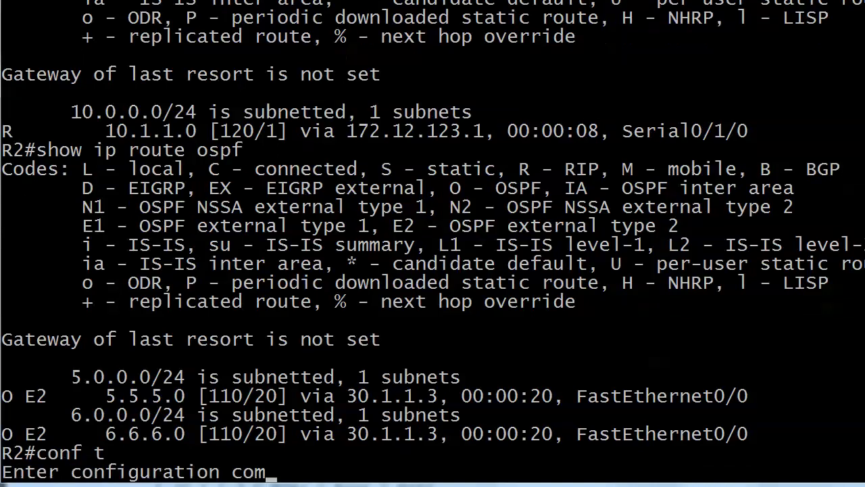
{"action": "type", "text": "router ospf 1"}
{"action": "key", "text": "Return"}
{"action": "type", "text": "distnace"}
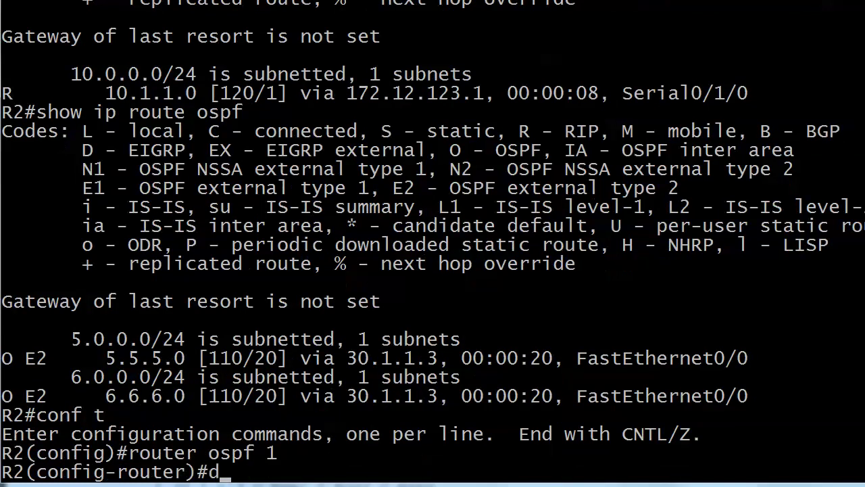
{"action": "key", "text": "BackSpace"}
{"action": "key", "text": "BackSpace"}
{"action": "key", "text": "BackSpace"}
{"action": "key", "text": "BackSpace"}
{"action": "key", "text": "BackSpace"}
{"action": "type", "text": "ance ?"}
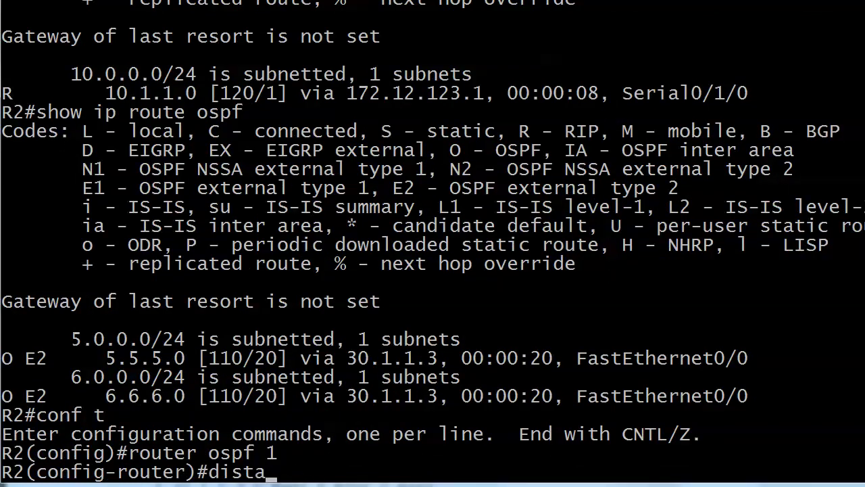